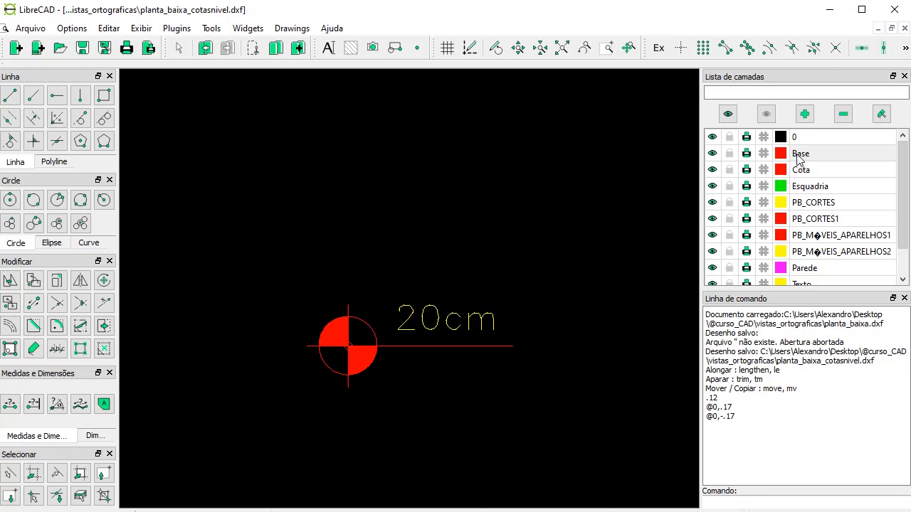
- Draw a circle of radius 0.12 directly above the existing 20cm level symbol
{"action": "left_click", "coordinate": [10, 200]}
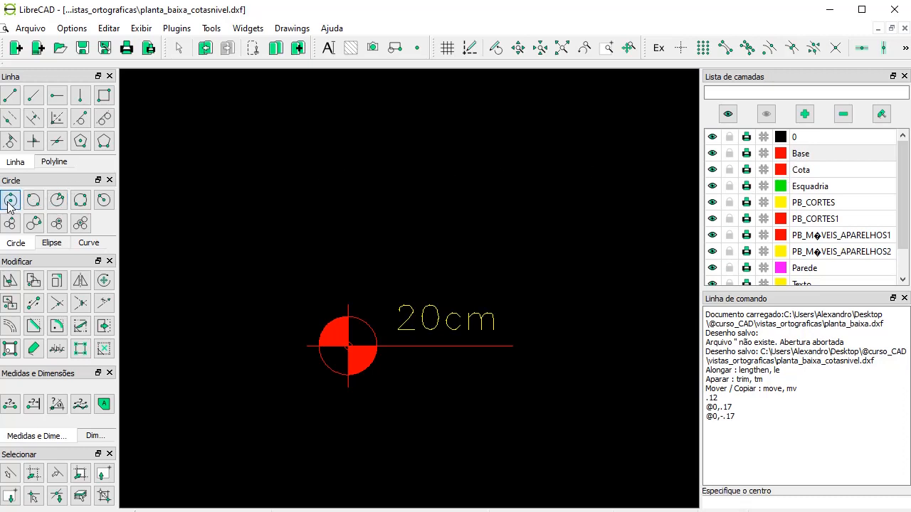
{"action": "left_click", "coordinate": [348, 209]}
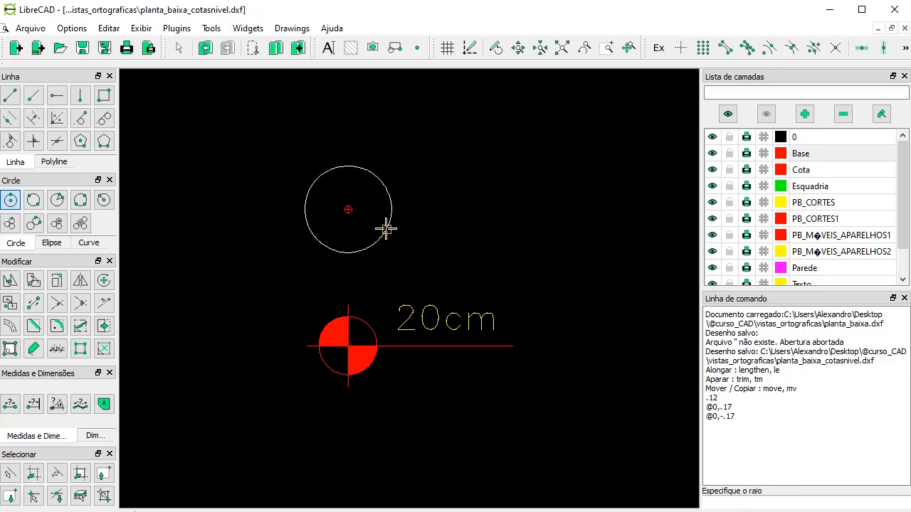
{"action": "type", "text": ".12"}
{"action": "key", "text": "Return"}
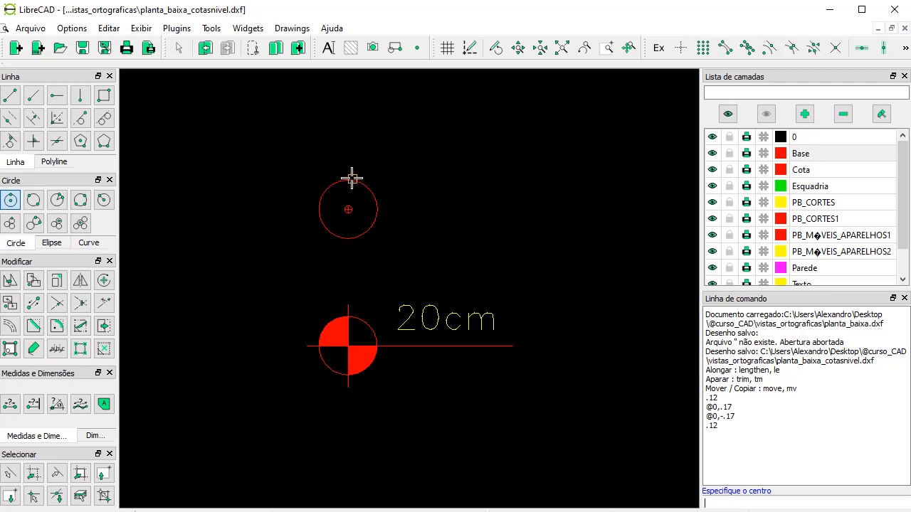
- Draw two vertical lines of length 0.17 from the new circle's centre, one upward and one downward
{"action": "left_click", "coordinate": [81, 97]}
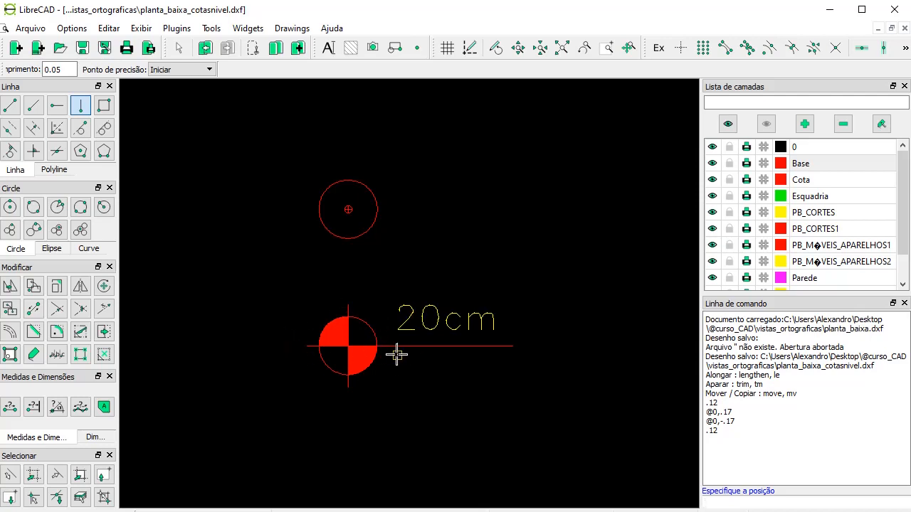
{"action": "left_click", "coordinate": [73, 69]}
{"action": "key", "text": "BackSpace"}
{"action": "key", "text": "BackSpace"}
{"action": "type", "text": "17"}
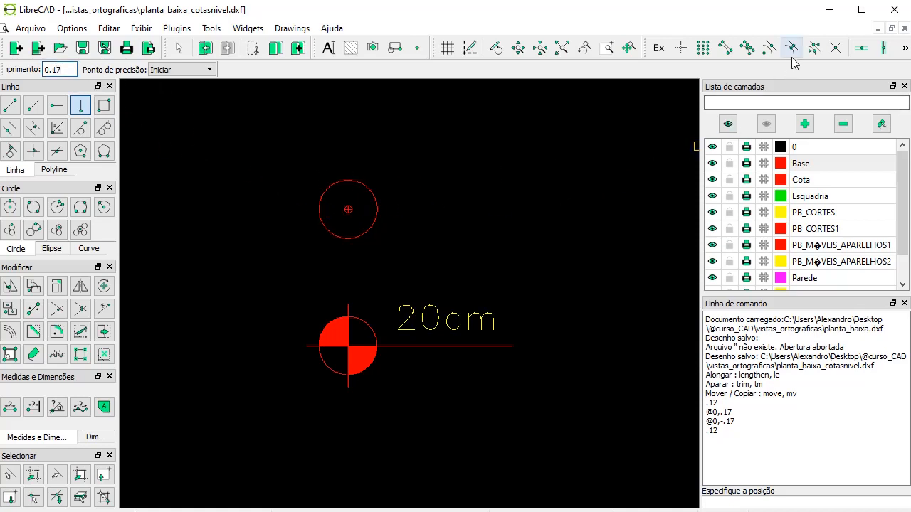
{"action": "left_click", "coordinate": [769, 52]}
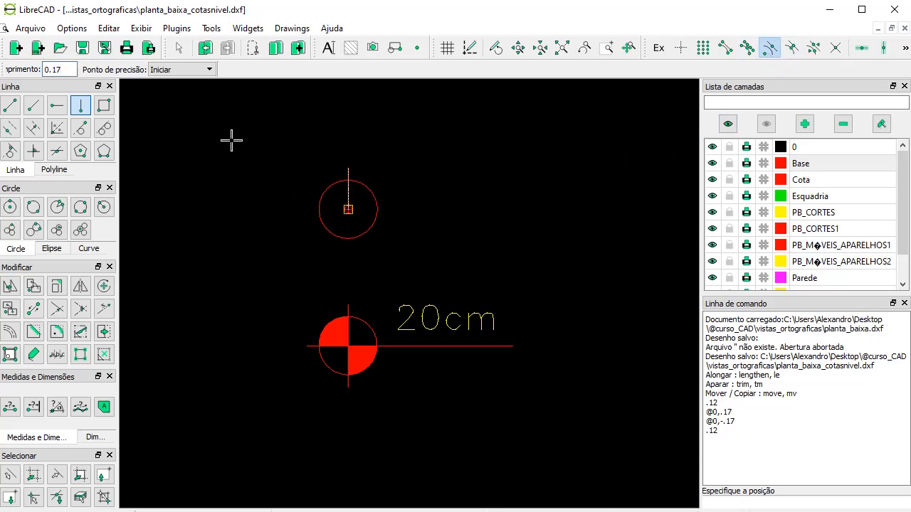
{"action": "left_click", "coordinate": [202, 71]}
{"action": "left_click", "coordinate": [181, 98]}
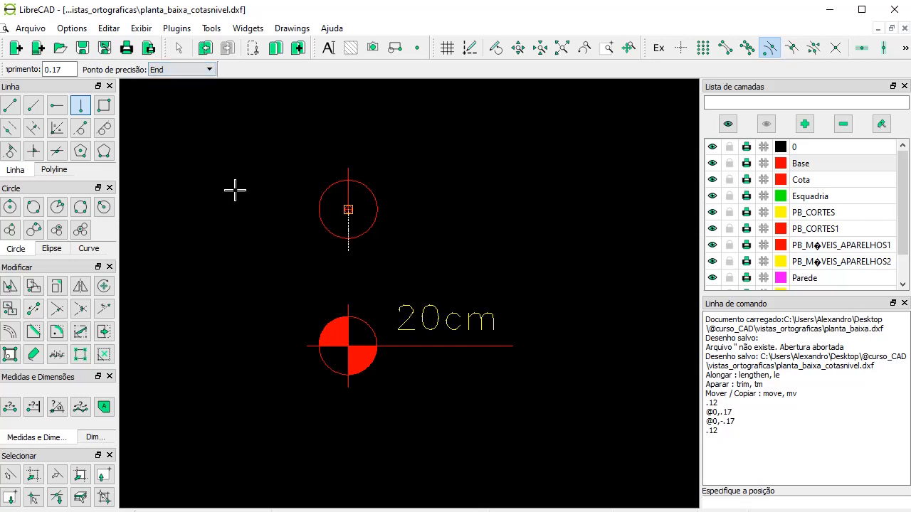
{"action": "left_click", "coordinate": [341, 212]}
{"action": "right_click", "coordinate": [342, 212]}
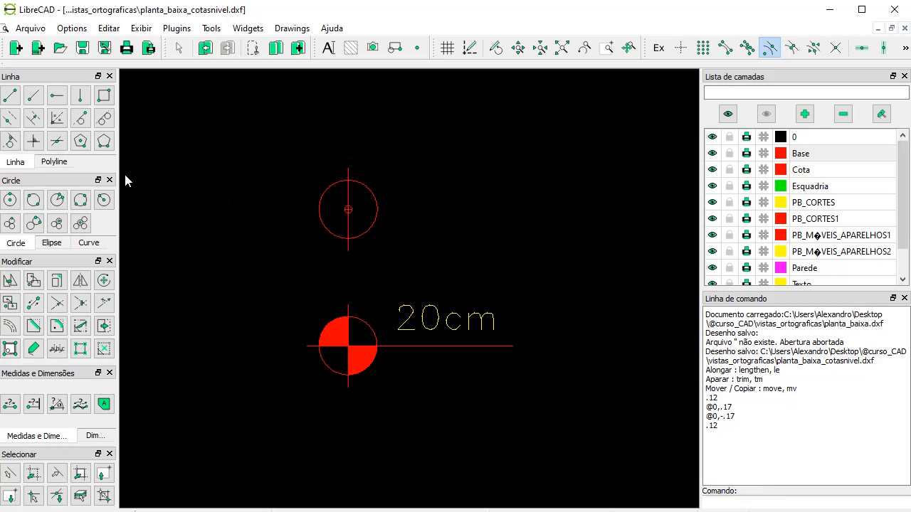
- Draw a horizontal line of length 0.85 starting at the new circle's centre and running right
{"action": "left_click", "coordinate": [57, 104]}
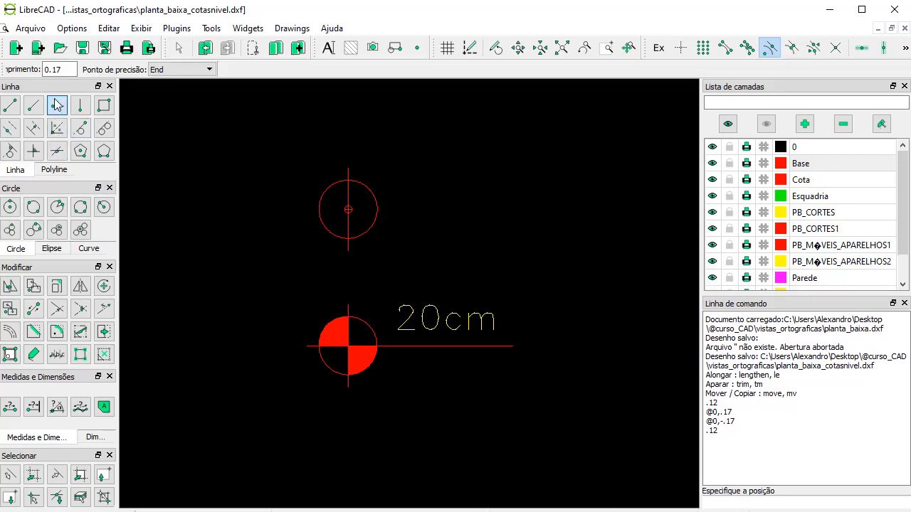
{"action": "left_click", "coordinate": [66, 69]}
{"action": "key", "text": "BackSpace"}
{"action": "key", "text": "BackSpace"}
{"action": "type", "text": "85"}
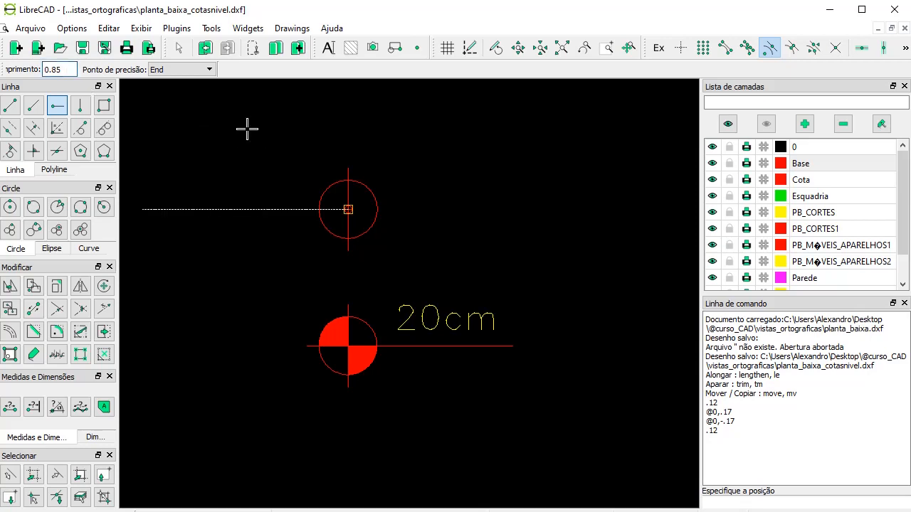
{"action": "left_click", "coordinate": [209, 71]}
{"action": "left_click", "coordinate": [171, 83]}
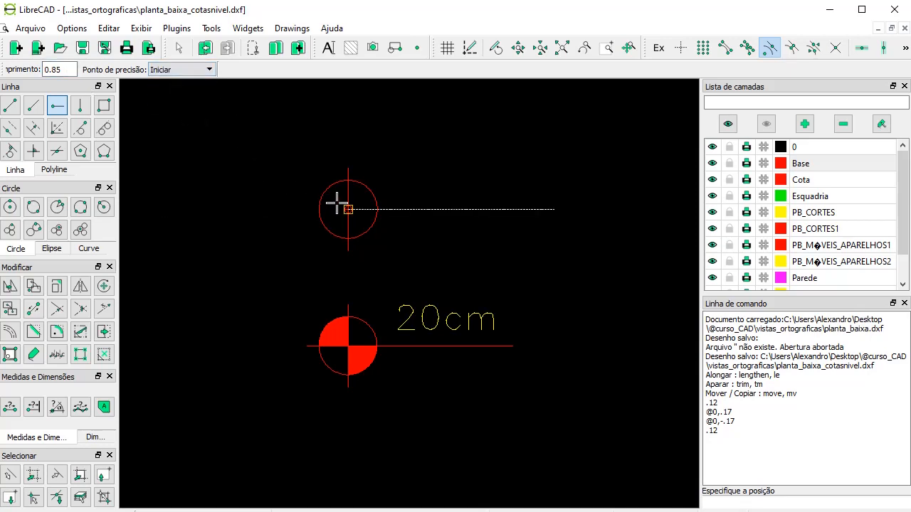
{"action": "left_click", "coordinate": [336, 204]}
{"action": "right_click", "coordinate": [336, 204]}
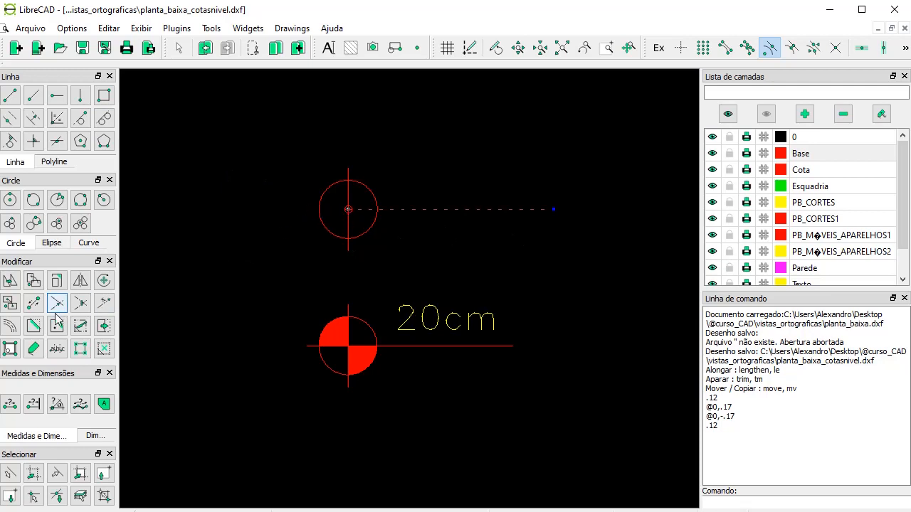
- Move the horizontal line from the circle's centre by @-.17,0, deleting the original
{"action": "left_click", "coordinate": [10, 281]}
{"action": "left_click", "coordinate": [454, 248]}
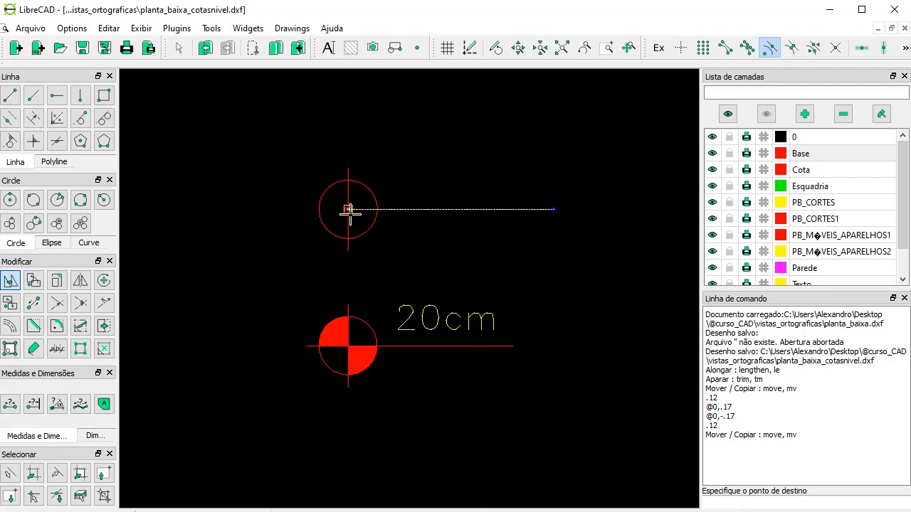
{"action": "type", "text": "@-.17,0"}
{"action": "key", "text": "Return"}
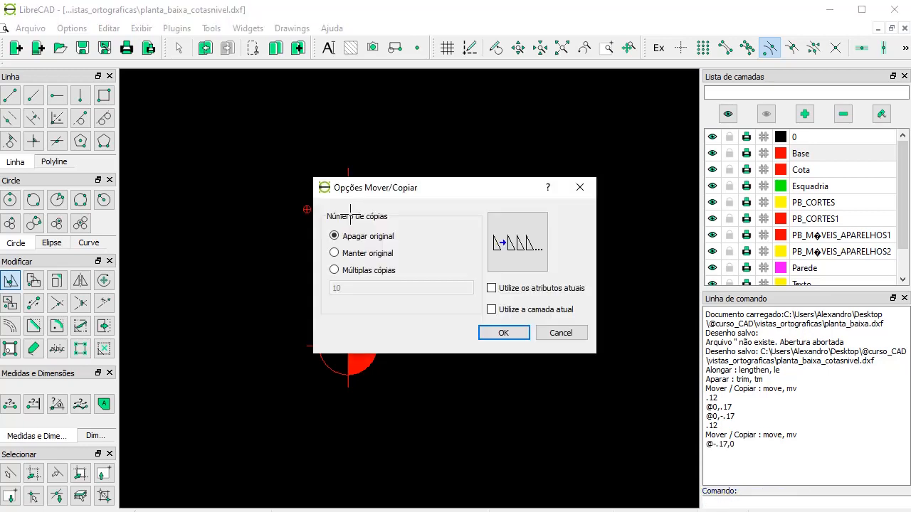
{"action": "left_click", "coordinate": [504, 333]}
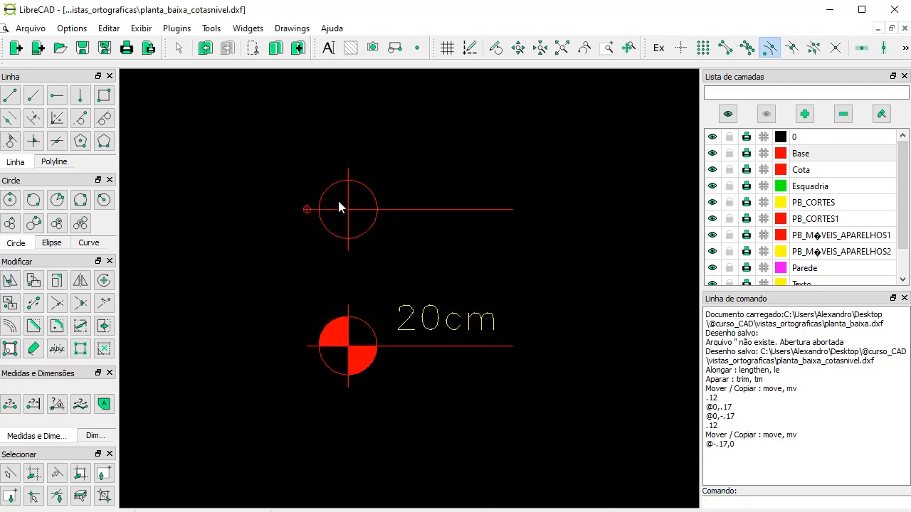
- Try to apply a solid hatch to the circle's upper-left quadrant using the circle and its crossing lines as the boundary
{"action": "scroll", "coordinate": [338, 214], "scroll_direction": "up", "scroll_amount": 3}
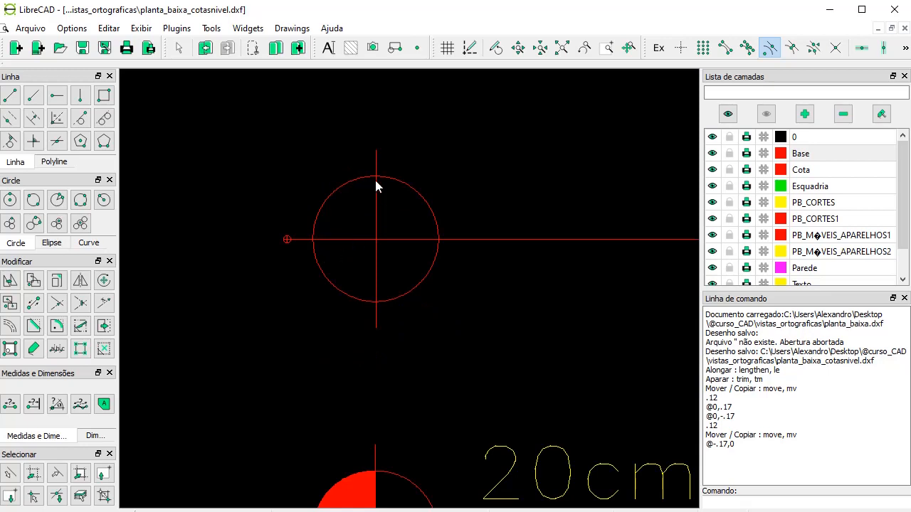
{"action": "left_click", "coordinate": [376, 202]}
{"action": "left_click", "coordinate": [341, 183]}
{"action": "key", "text": "Escape"}
{"action": "left_click", "coordinate": [376, 163]}
{"action": "left_click", "coordinate": [346, 187]}
{"action": "left_click", "coordinate": [351, 48]}
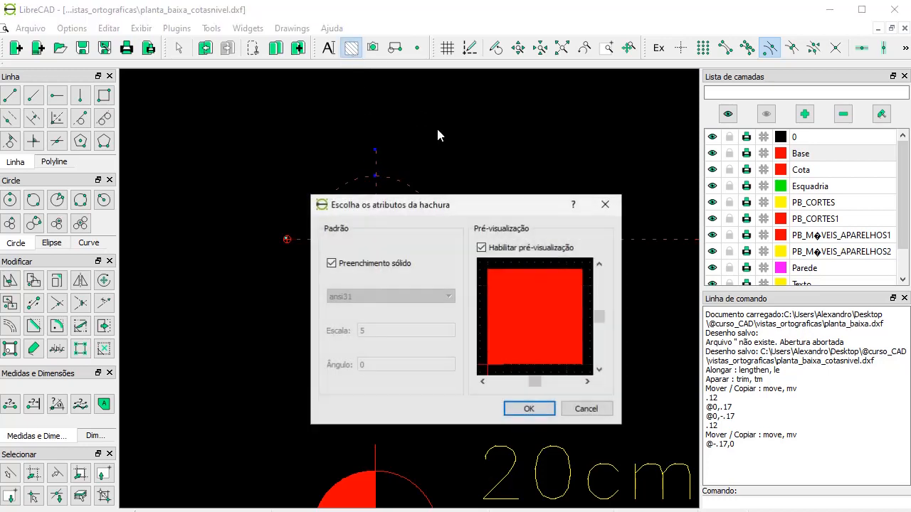
{"action": "left_click", "coordinate": [528, 408]}
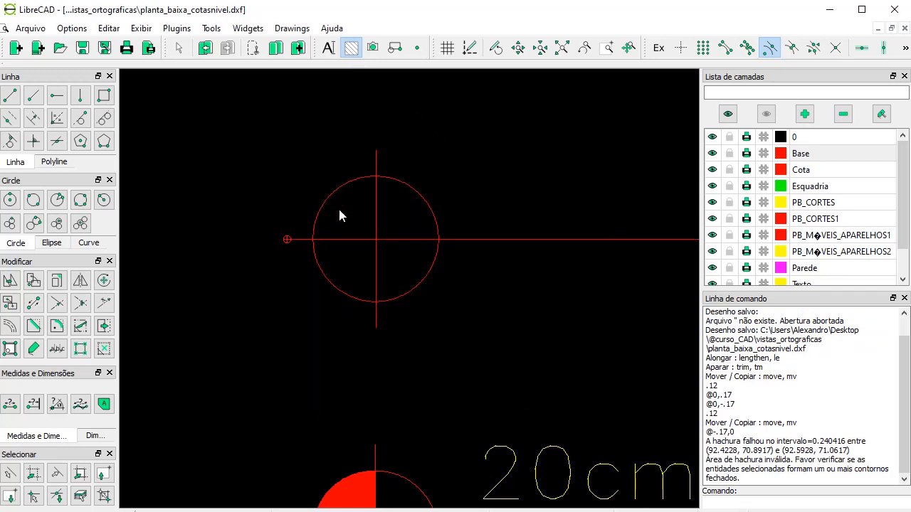
{"action": "key", "text": "Escape"}
- Draw a quarter arc centred on the circle, running counterclockwise from its top point to its left point with endpoint snapping on
{"action": "left_click", "coordinate": [95, 243]}
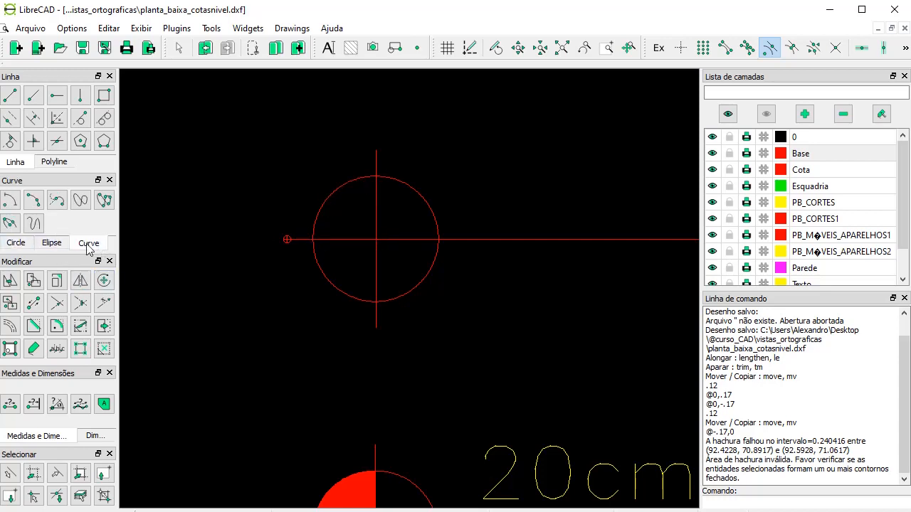
{"action": "left_click", "coordinate": [10, 204]}
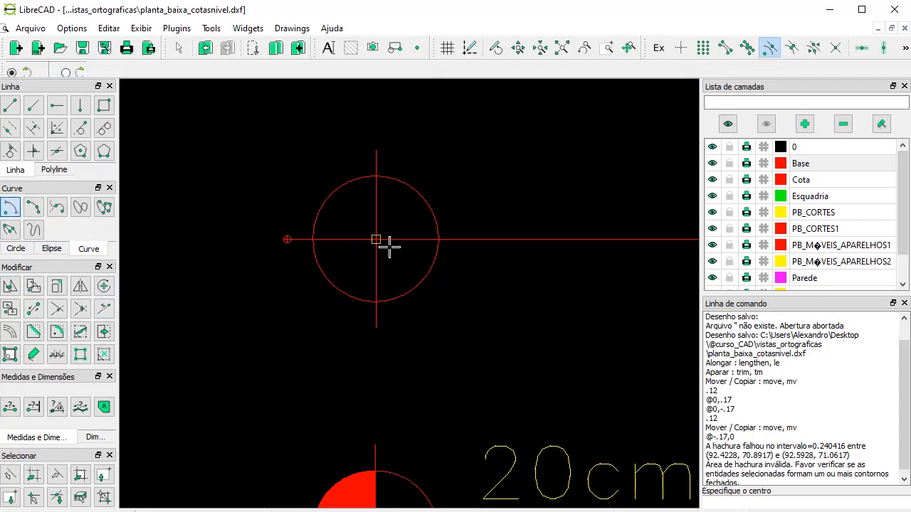
{"action": "left_click", "coordinate": [388, 245]}
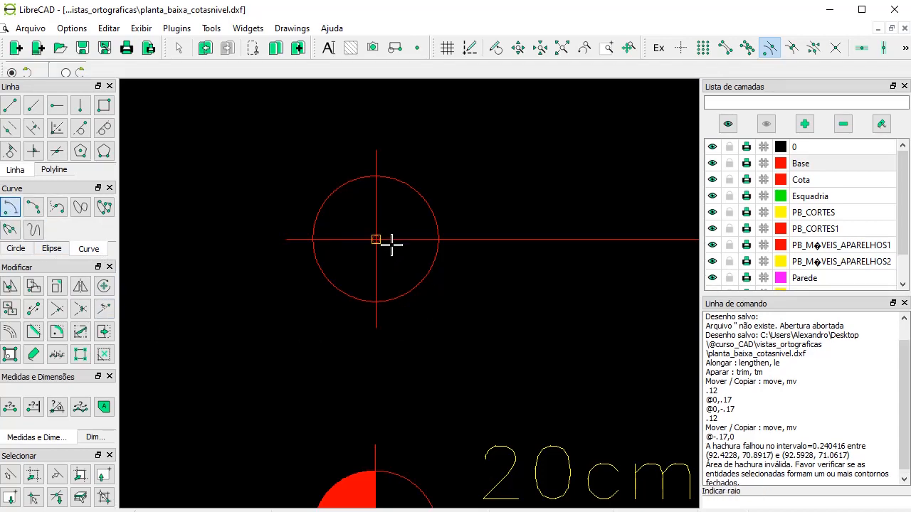
{"action": "left_click", "coordinate": [724, 48]}
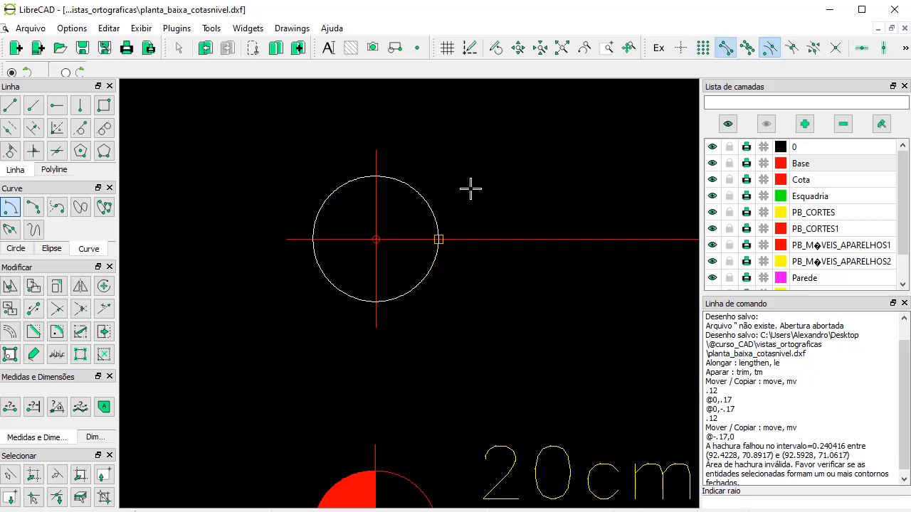
{"action": "left_click", "coordinate": [377, 177]}
{"action": "left_click", "coordinate": [377, 177]}
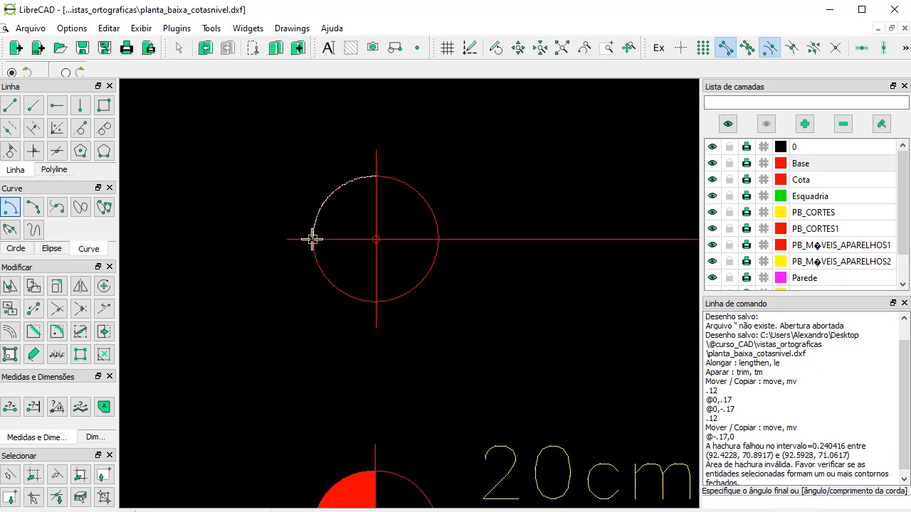
{"action": "left_click", "coordinate": [311, 240]}
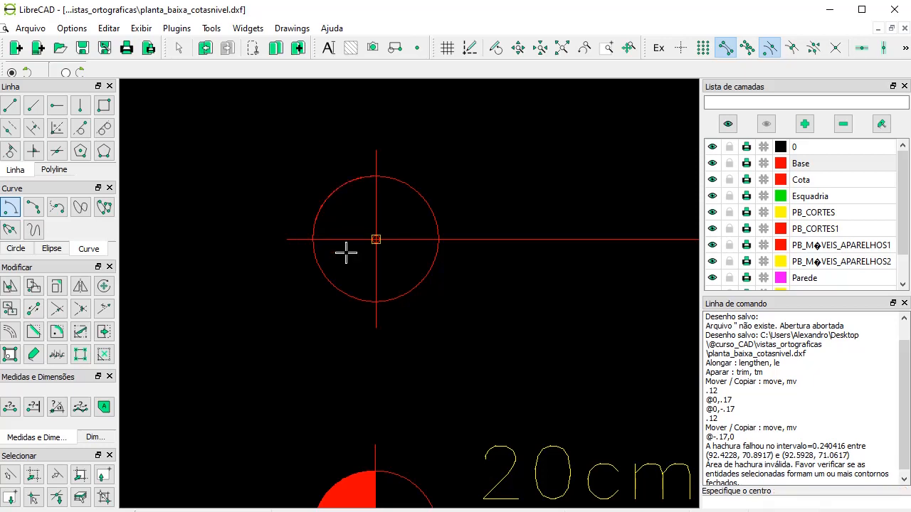
{"action": "right_click", "coordinate": [349, 196]}
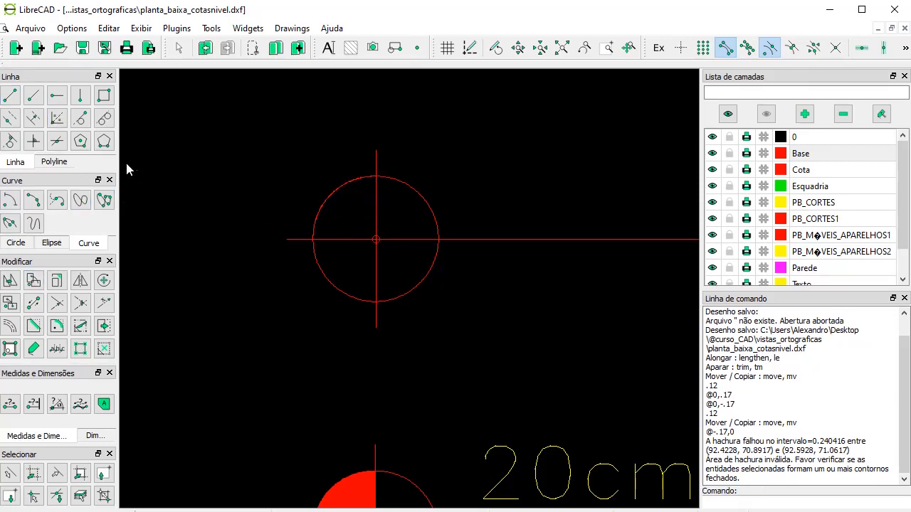
- Draw separate lines from the circle's centre to the quarter arc's top and left endpoints
{"action": "left_click", "coordinate": [10, 95]}
{"action": "left_click", "coordinate": [376, 240]}
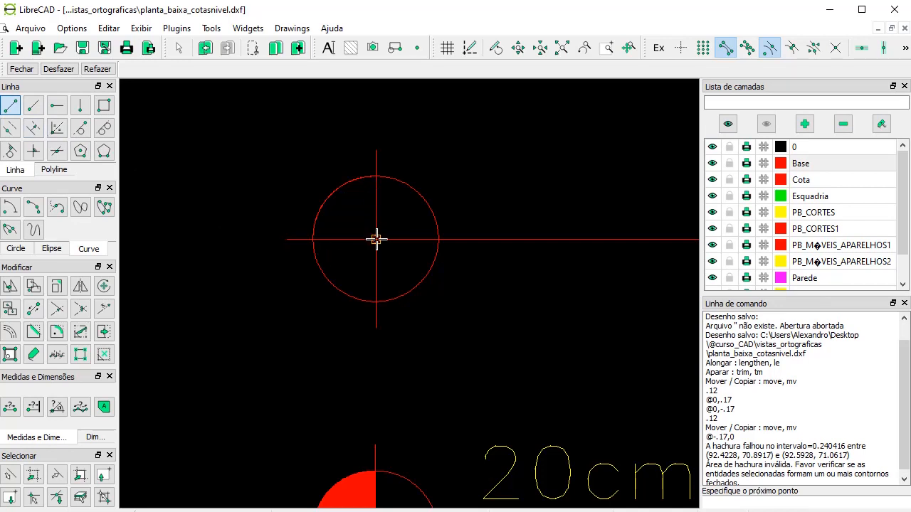
{"action": "left_click", "coordinate": [375, 177]}
{"action": "right_click", "coordinate": [336, 237]}
{"action": "left_click", "coordinate": [376, 240]}
{"action": "left_click", "coordinate": [326, 251]}
{"action": "right_click", "coordinate": [326, 251]}
{"action": "right_click", "coordinate": [328, 250]}
- Fill the upper-left quadrant with a solid hatch bounded by the quarter arc and the two radius lines
{"action": "scroll", "coordinate": [346, 194], "scroll_direction": "up", "scroll_amount": 2}
{"action": "scroll", "coordinate": [357, 205], "scroll_direction": "up", "scroll_amount": 1}
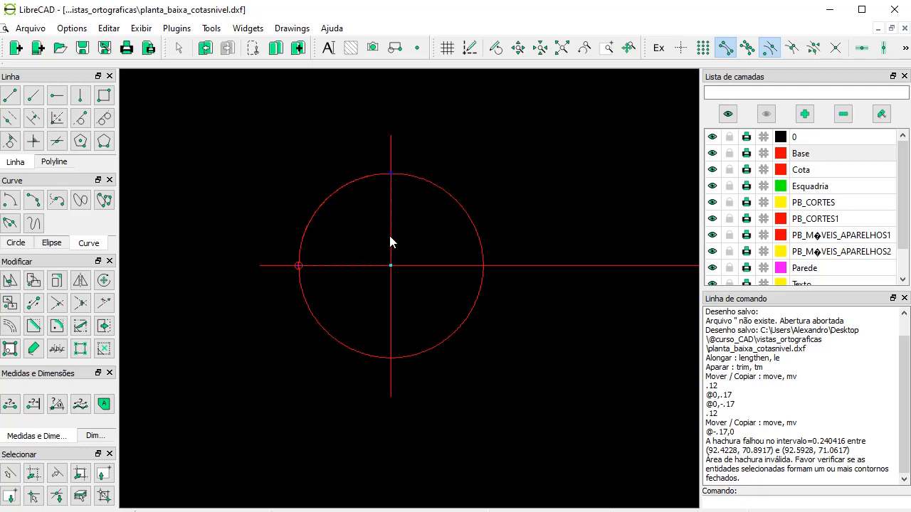
{"action": "scroll", "coordinate": [341, 197], "scroll_direction": "up", "scroll_amount": 3}
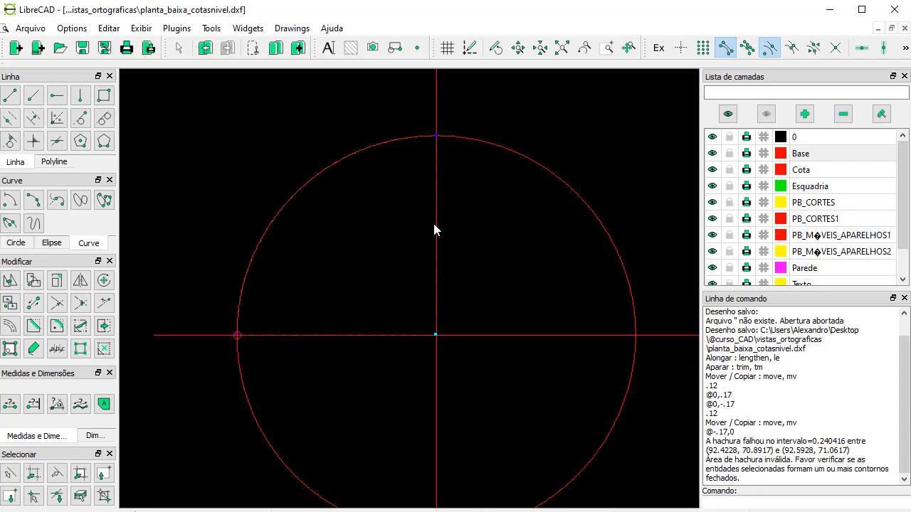
{"action": "scroll", "coordinate": [211, 221], "scroll_direction": "down", "scroll_amount": 2}
{"action": "scroll", "coordinate": [415, 317], "scroll_direction": "up", "scroll_amount": 2}
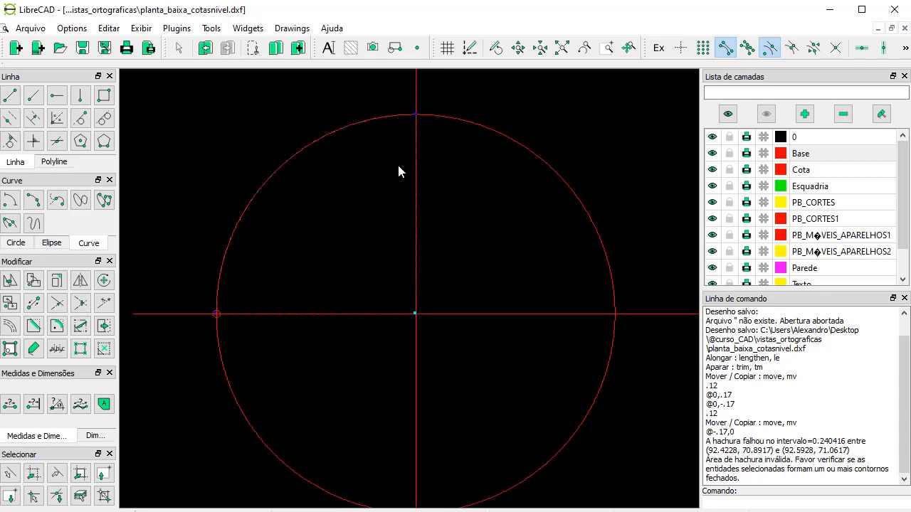
{"action": "left_click", "coordinate": [351, 48]}
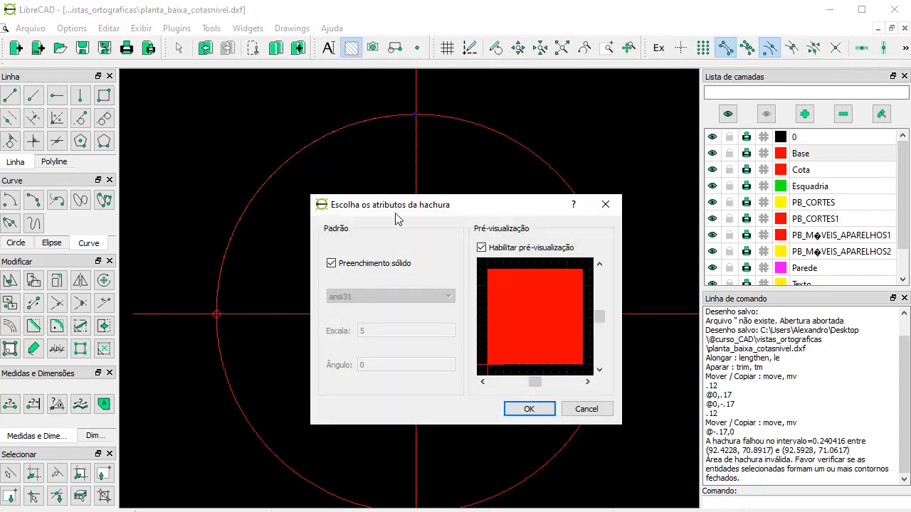
{"action": "left_click", "coordinate": [527, 408]}
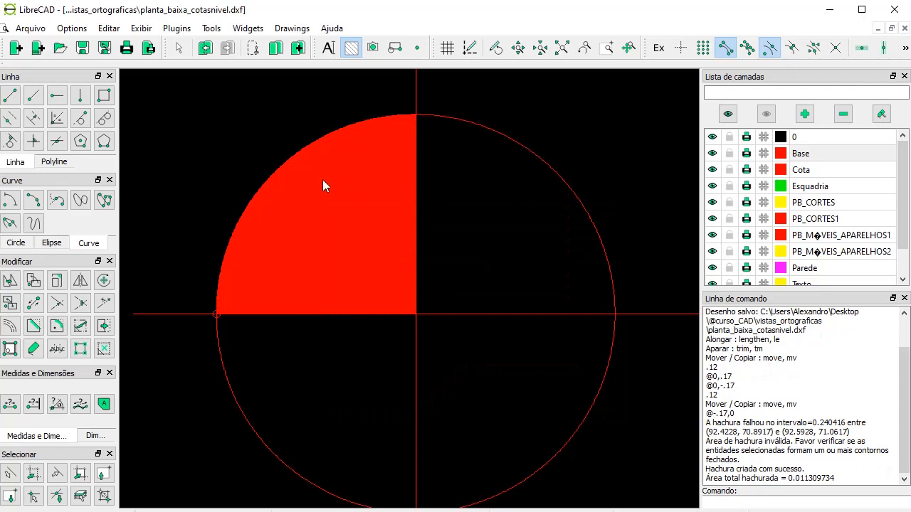
- Draw a quarter arc centred on the circle, running counterclockwise from its bottom point to its right point
{"action": "scroll", "coordinate": [313, 125], "scroll_direction": "down", "scroll_amount": 2}
{"action": "scroll", "coordinate": [436, 383], "scroll_direction": "up", "scroll_amount": 2}
{"action": "scroll", "coordinate": [398, 299], "scroll_direction": "down", "scroll_amount": 2}
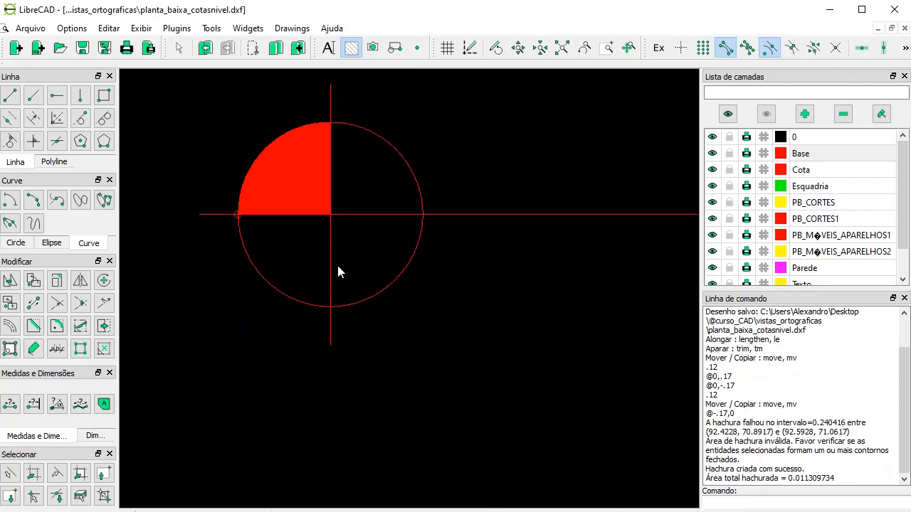
{"action": "scroll", "coordinate": [340, 221], "scroll_direction": "up", "scroll_amount": 1}
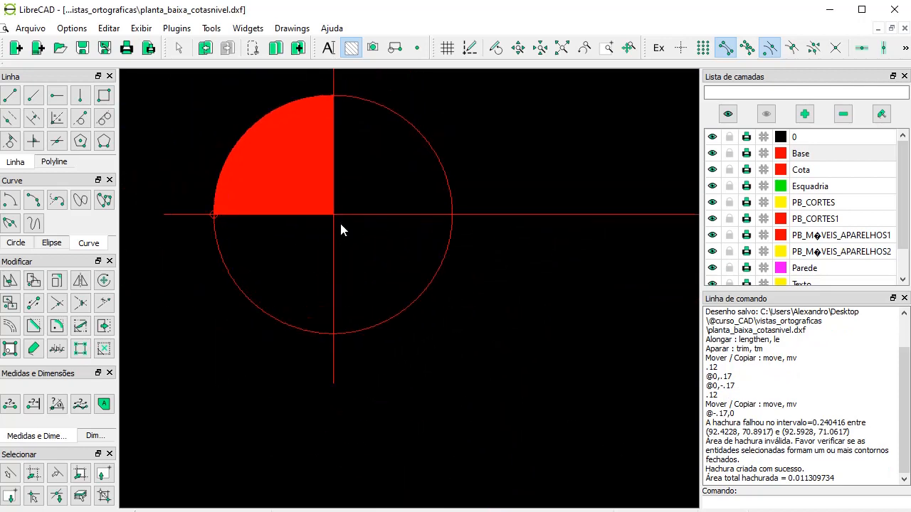
{"action": "left_click", "coordinate": [9, 202]}
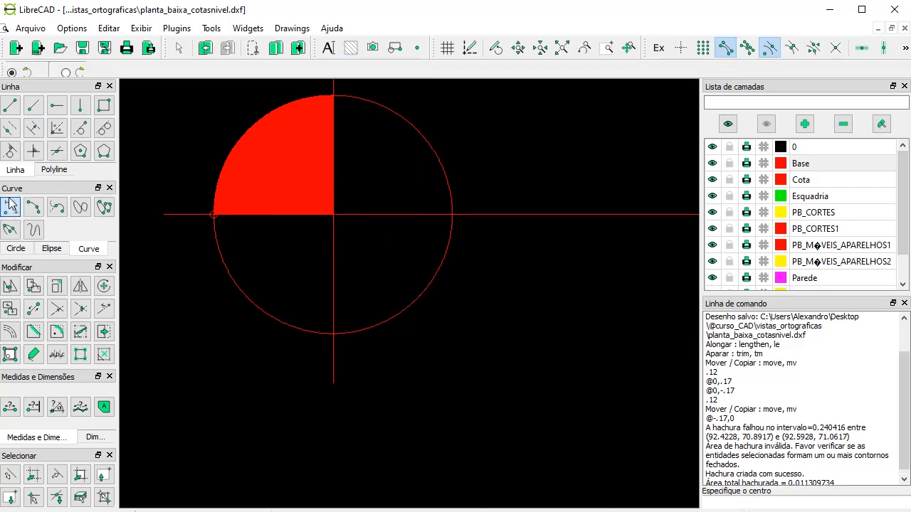
{"action": "left_click", "coordinate": [322, 221]}
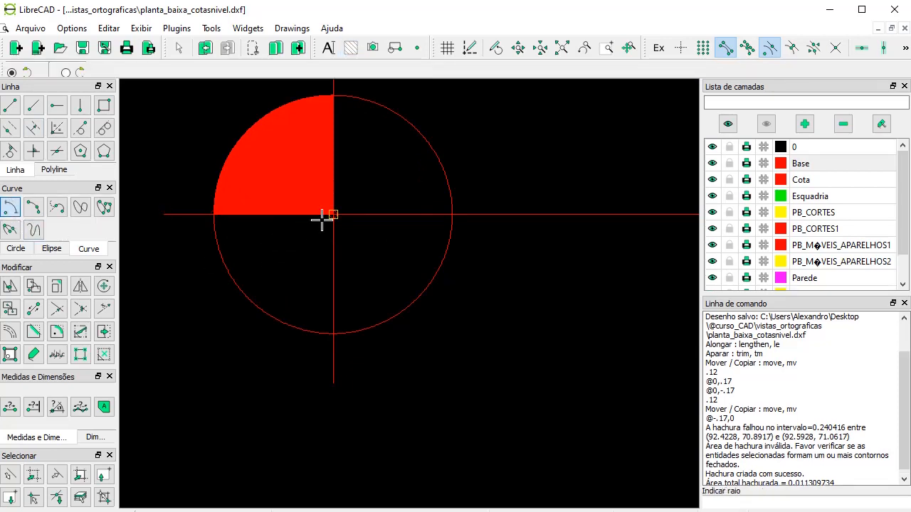
{"action": "left_click", "coordinate": [334, 333]}
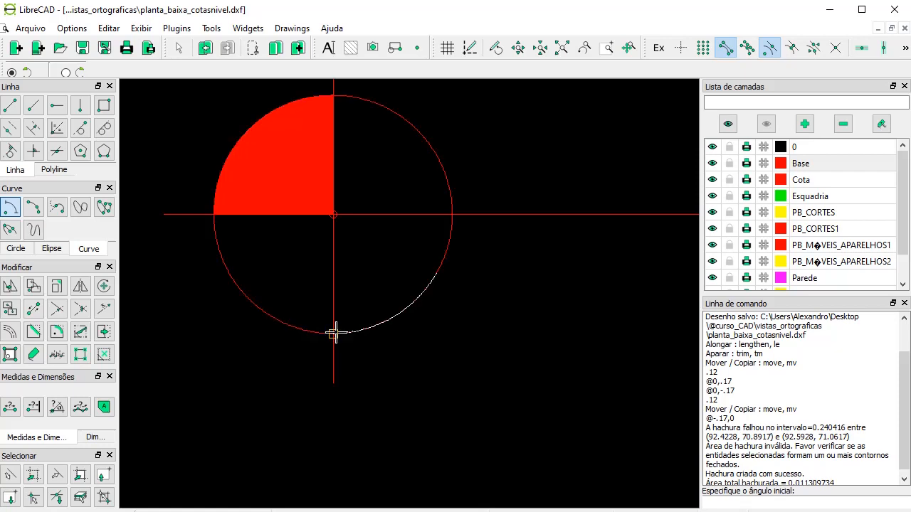
{"action": "left_click", "coordinate": [334, 332]}
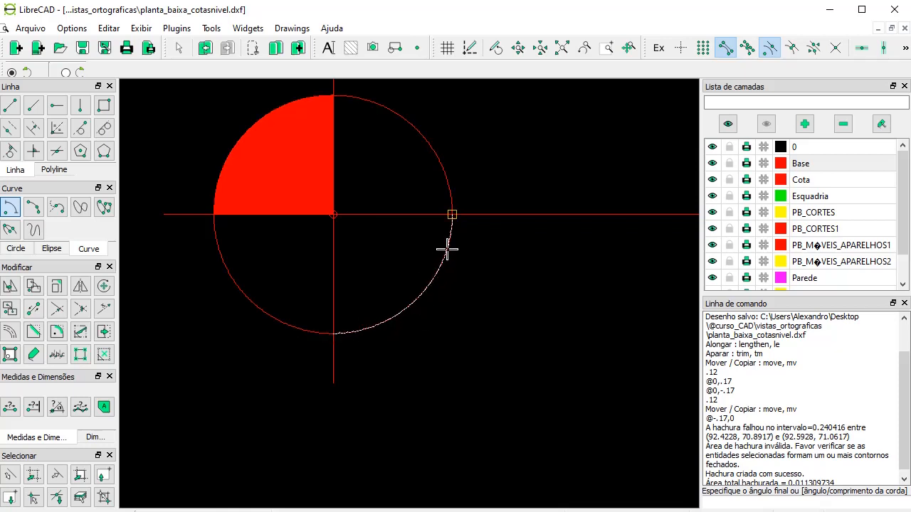
{"action": "left_click", "coordinate": [454, 215]}
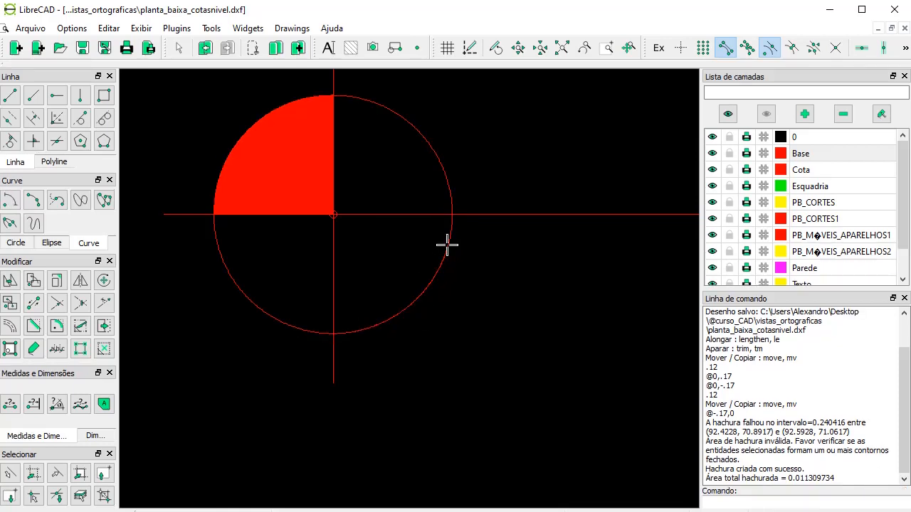
- Draw connected lines from the circle's bottom point to its centre and on to its right point
{"action": "left_click", "coordinate": [10, 95]}
{"action": "left_click", "coordinate": [330, 333]}
{"action": "left_click", "coordinate": [332, 216]}
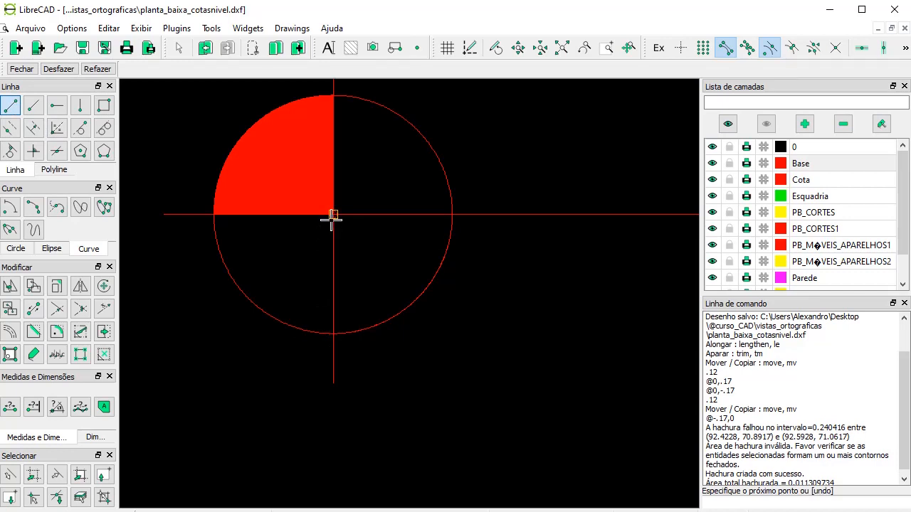
{"action": "left_click", "coordinate": [443, 212]}
{"action": "key", "text": "Escape"}
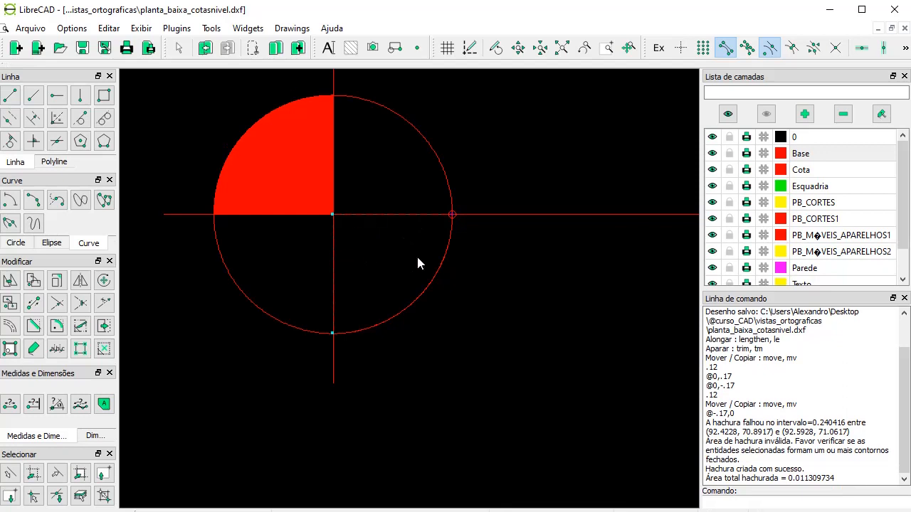
- Fill the circle's lower-right quadrant with a solid hatch bounded by the new arc and radius lines
{"action": "left_click", "coordinate": [351, 47]}
{"action": "left_click", "coordinate": [531, 408]}
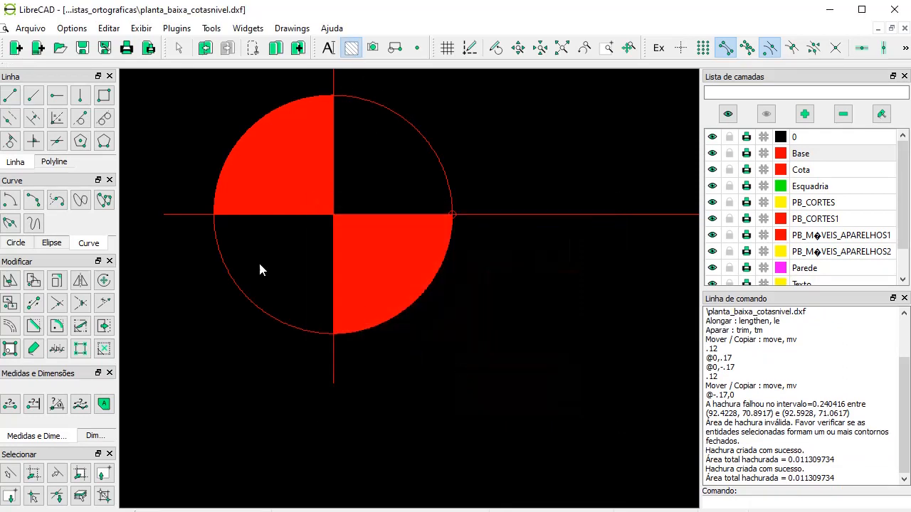
{"action": "scroll", "coordinate": [204, 288], "scroll_direction": "down", "scroll_amount": 4}
{"action": "scroll", "coordinate": [589, 312], "scroll_direction": "up", "scroll_amount": 2}
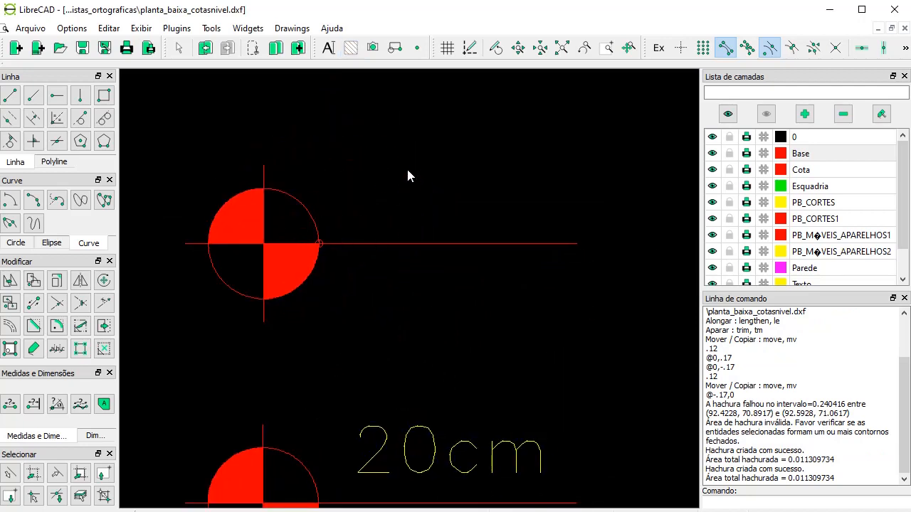
- Make Texto the current layer and set up a multi-line text reading 00cm
{"action": "scroll", "coordinate": [807, 236], "scroll_direction": "down", "scroll_amount": 1}
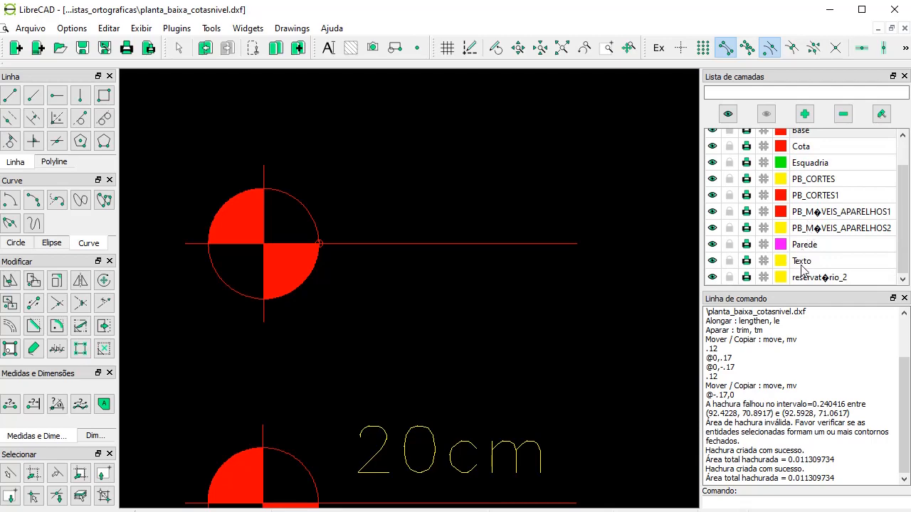
{"action": "left_click", "coordinate": [806, 263]}
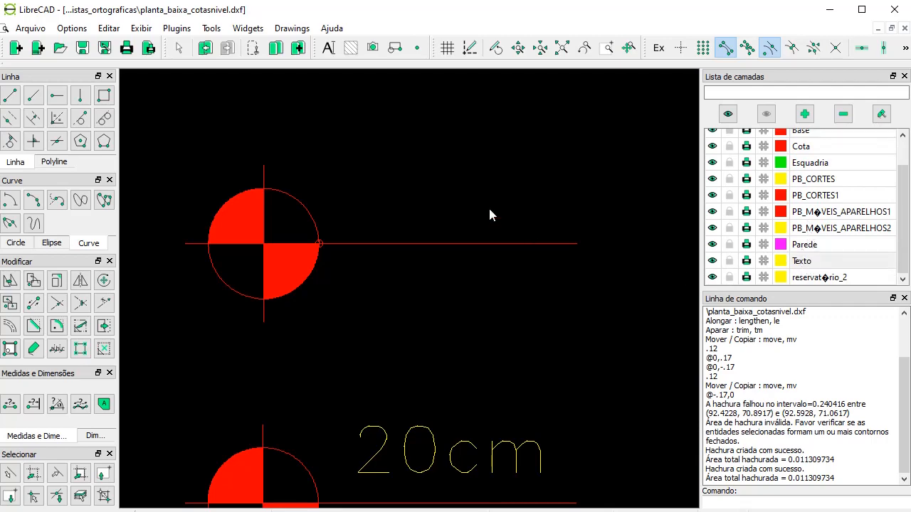
{"action": "left_click", "coordinate": [329, 48]}
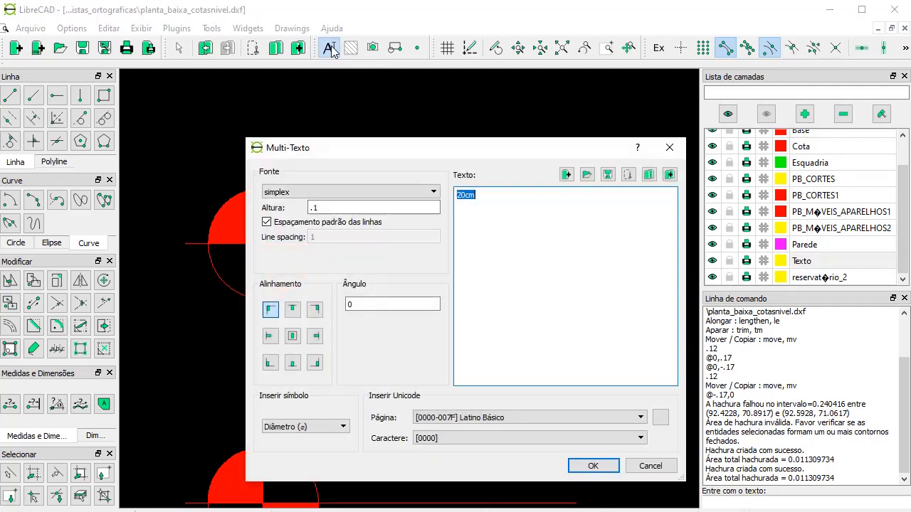
{"action": "left_click", "coordinate": [319, 208]}
{"action": "left_click", "coordinate": [463, 199]}
{"action": "key", "text": "BackSpace"}
{"action": "type", "text": "0"}
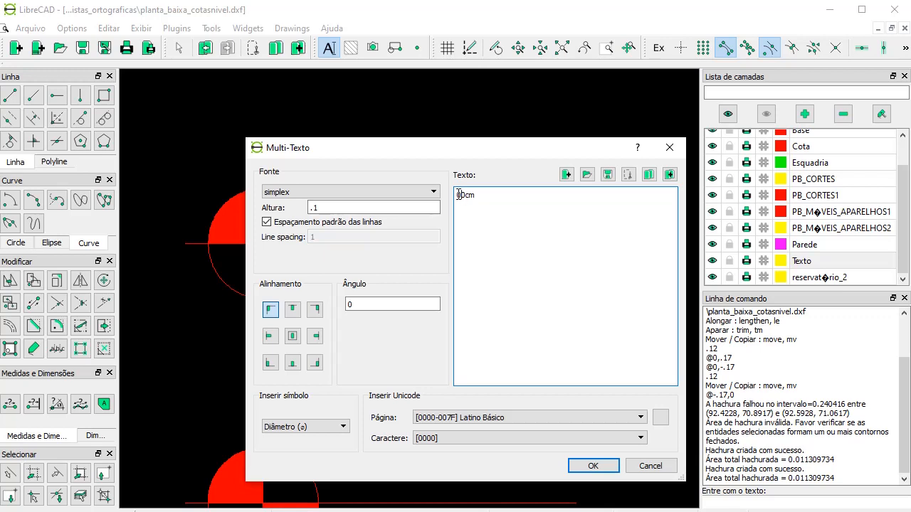
{"action": "left_click", "coordinate": [593, 466]}
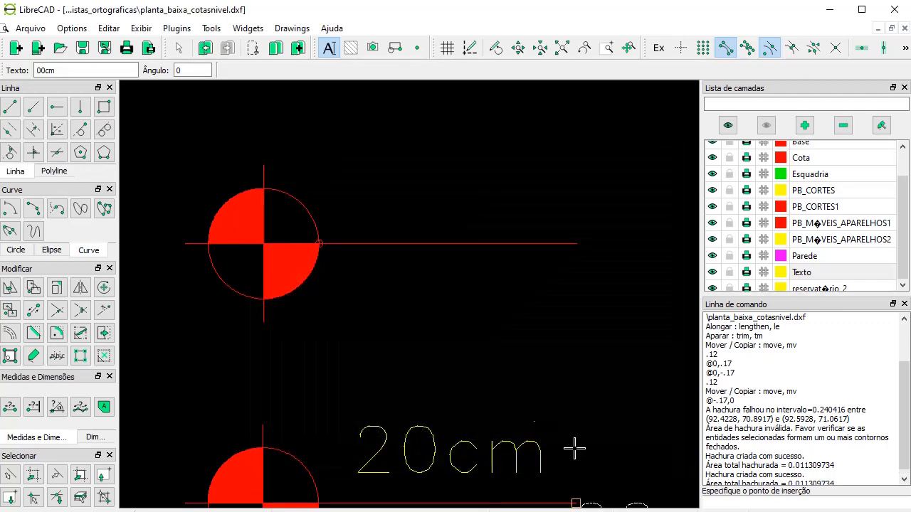
- Turn off endpoint and on-entity snapping and place the 00cm text above the new symbol's horizontal line
{"action": "left_click", "coordinate": [727, 52]}
{"action": "left_click", "coordinate": [763, 52]}
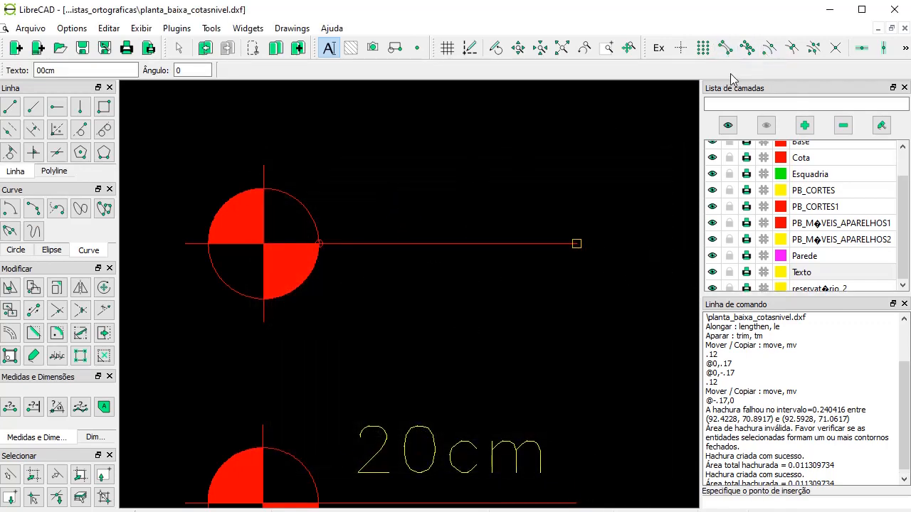
{"action": "left_click", "coordinate": [356, 169]}
{"action": "right_click", "coordinate": [404, 237]}
{"action": "scroll", "coordinate": [404, 236], "scroll_direction": "down", "scroll_amount": 3}
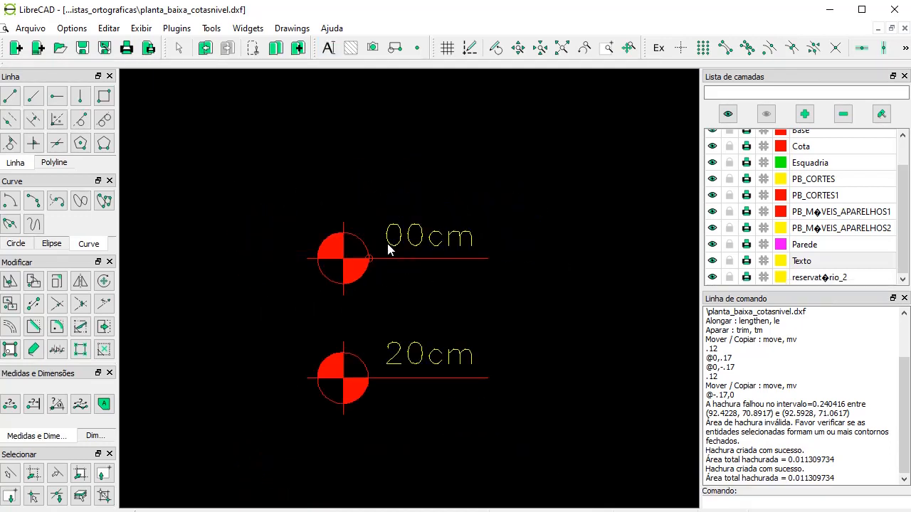
- Move the new level symbol with its 00cm text to just outside the 90x210 entrance door
{"action": "scroll", "coordinate": [379, 306], "scroll_direction": "down", "scroll_amount": 4}
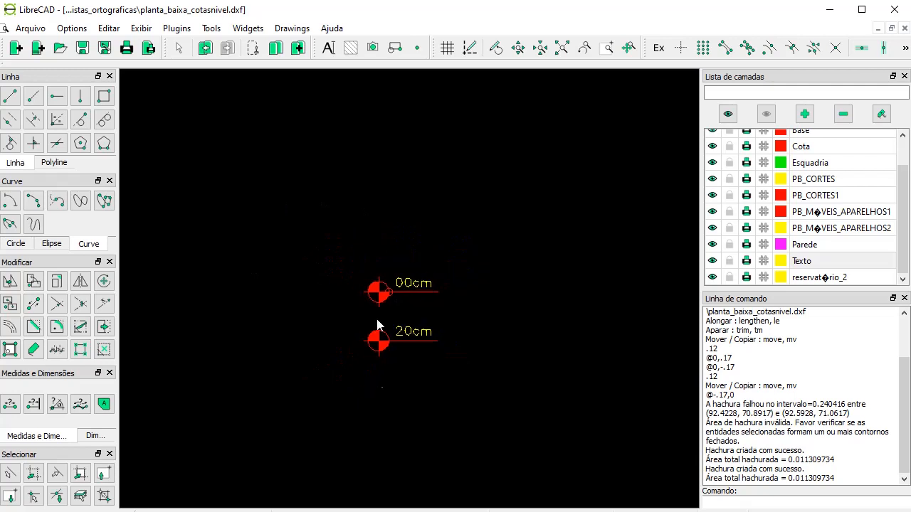
{"action": "scroll", "coordinate": [367, 264], "scroll_direction": "up", "scroll_amount": 2}
{"action": "left_click_drag", "start_coordinate": [335, 249], "coordinate": [518, 337]}
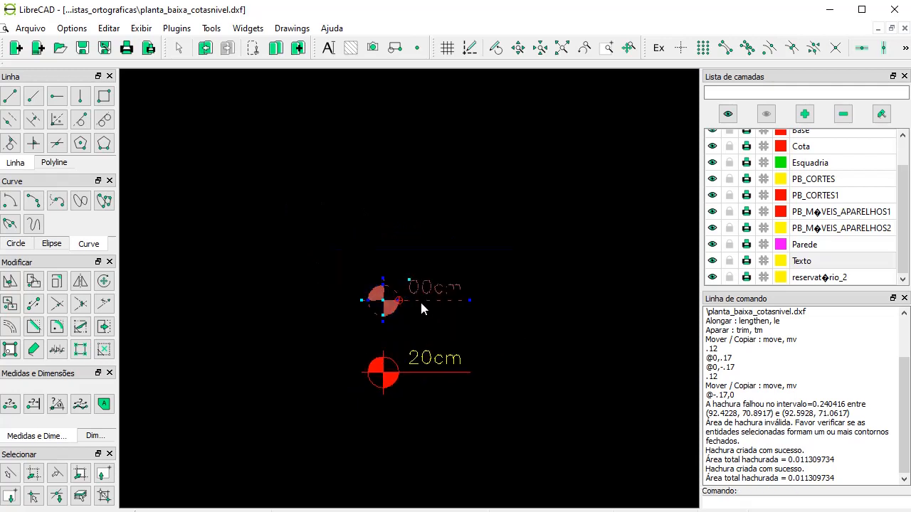
{"action": "scroll", "coordinate": [412, 402], "scroll_direction": "down", "scroll_amount": 1}
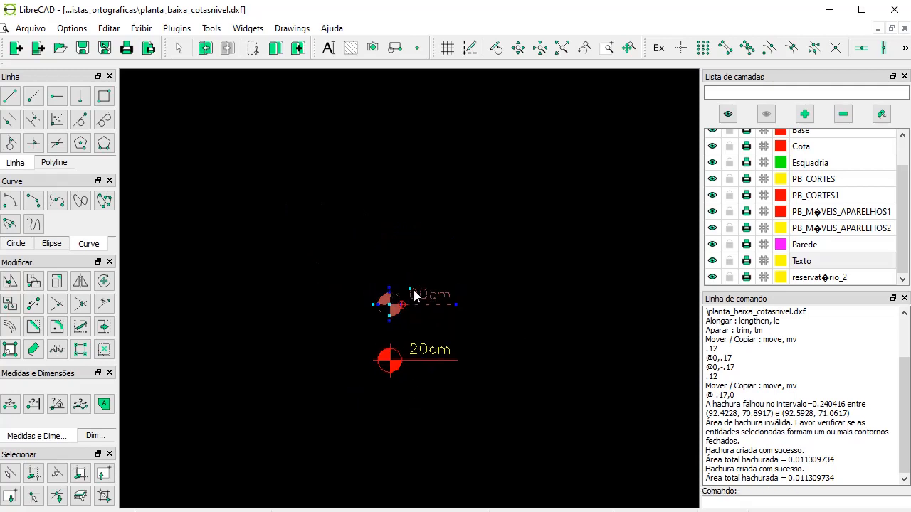
{"action": "scroll", "coordinate": [413, 302], "scroll_direction": "down", "scroll_amount": 4}
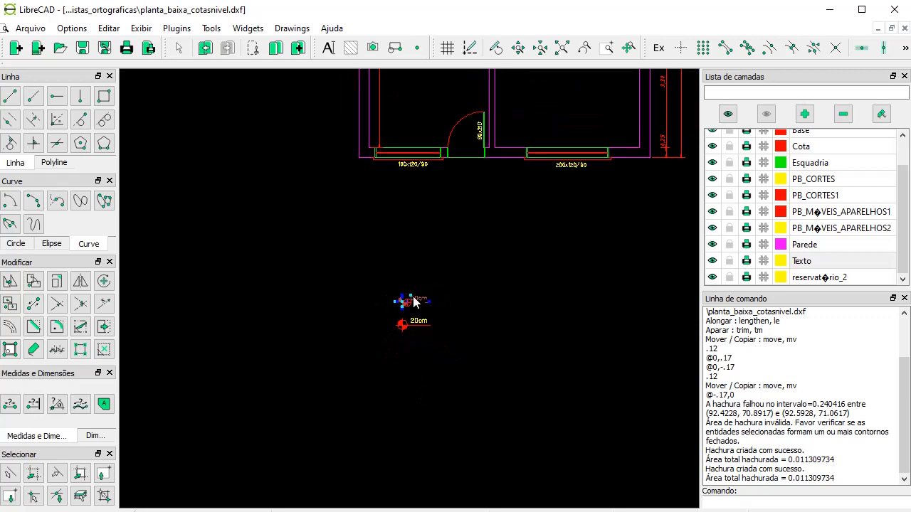
{"action": "scroll", "coordinate": [416, 302], "scroll_direction": "up", "scroll_amount": 3}
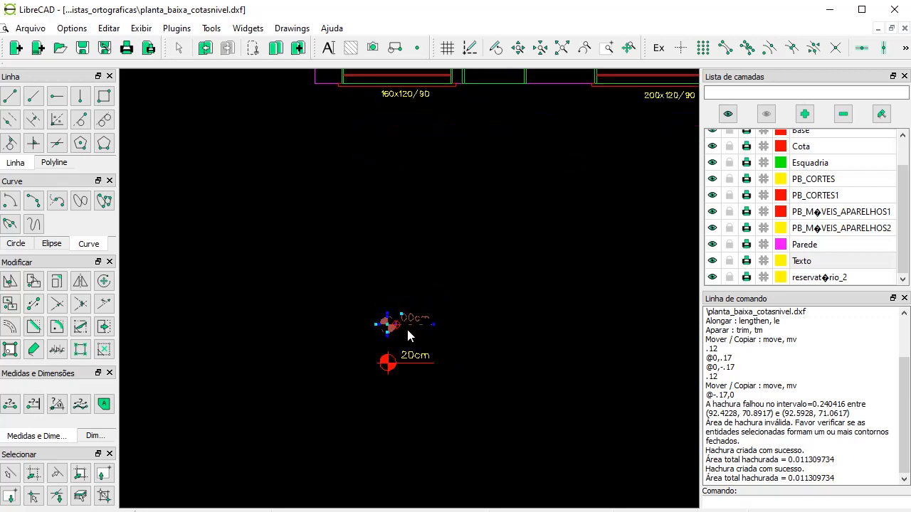
{"action": "mouse_move", "coordinate": [411, 331]}
{"action": "left_mouse_down"}
{"action": "mouse_move", "coordinate": [419, 287]}
{"action": "mouse_move", "coordinate": [433, 268]}
{"action": "mouse_move", "coordinate": [411, 291]}
{"action": "mouse_move", "coordinate": [419, 275]}
{"action": "mouse_move", "coordinate": [407, 242]}
{"action": "mouse_move", "coordinate": [395, 310]}
{"action": "left_mouse_up"}
{"action": "scroll", "coordinate": [402, 299], "scroll_direction": "down", "scroll_amount": 3}
{"action": "scroll", "coordinate": [407, 285], "scroll_direction": "down", "scroll_amount": 2}
{"action": "scroll", "coordinate": [523, 109], "scroll_direction": "up", "scroll_amount": 4}
{"action": "left_click_drag", "start_coordinate": [457, 270], "coordinate": [471, 271]}
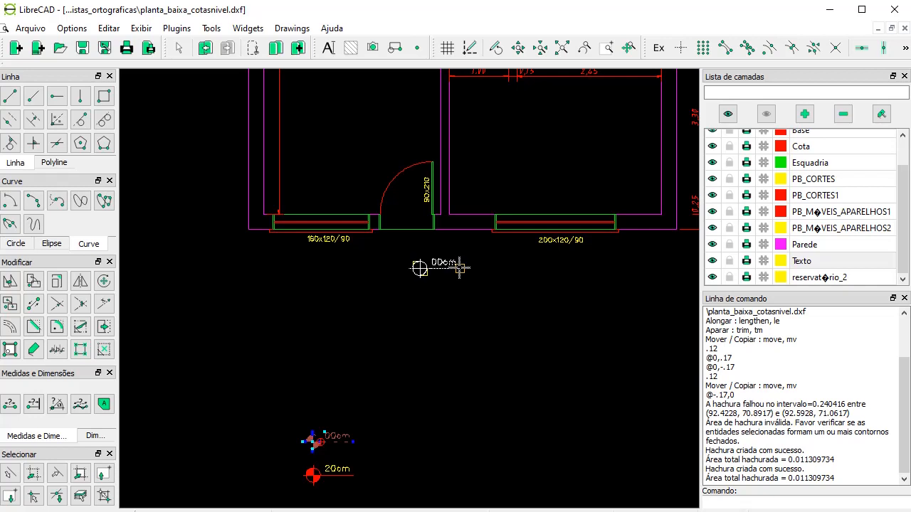
{"action": "left_click", "coordinate": [458, 268]}
{"action": "key", "text": "Escape"}
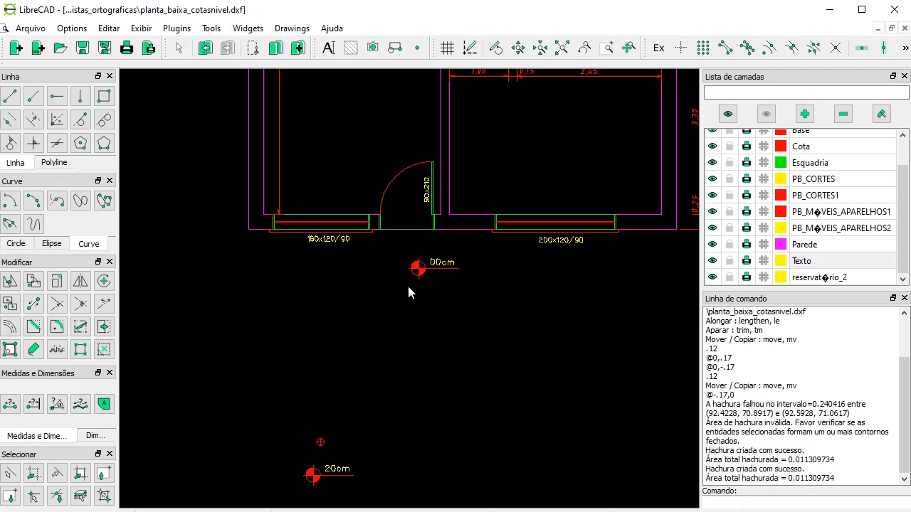
- Delete the 00cm text from the level symbol outside the entrance door
{"action": "scroll", "coordinate": [408, 286], "scroll_direction": "up", "scroll_amount": 1}
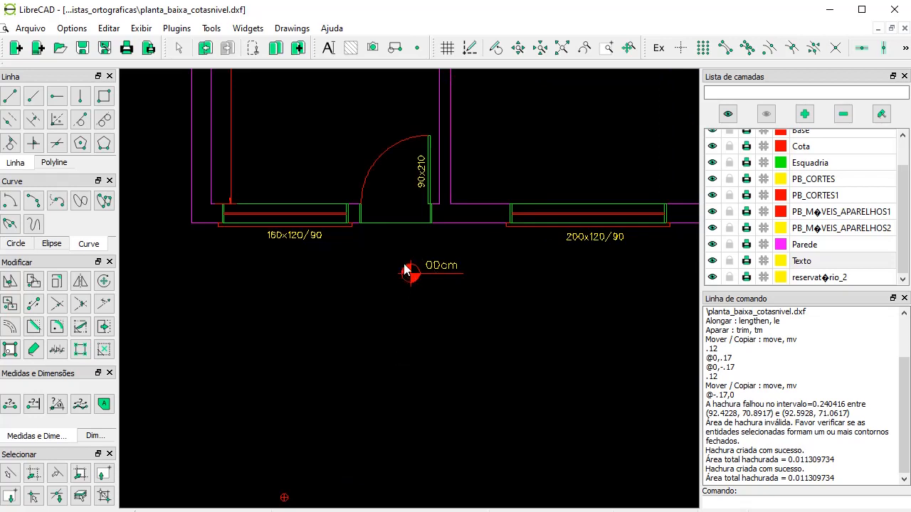
{"action": "scroll", "coordinate": [409, 268], "scroll_direction": "up", "scroll_amount": 2}
{"action": "scroll", "coordinate": [425, 271], "scroll_direction": "down", "scroll_amount": 3}
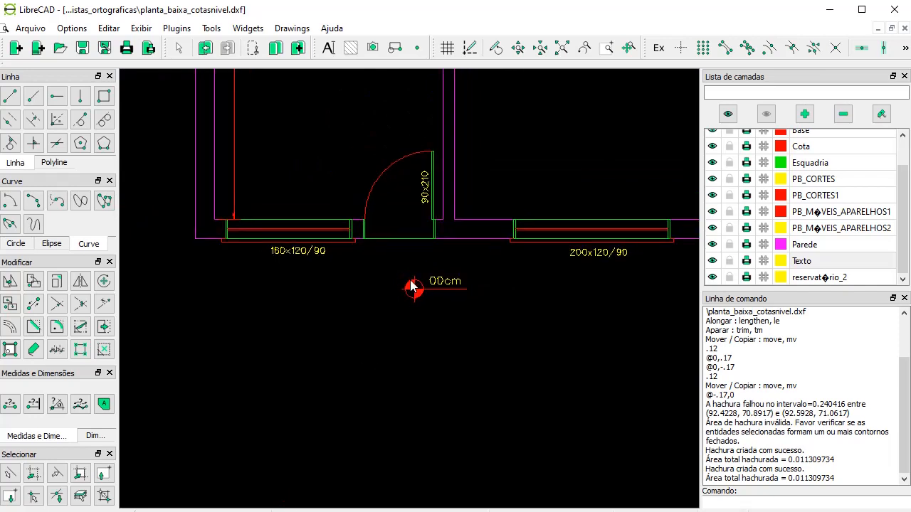
{"action": "scroll", "coordinate": [411, 286], "scroll_direction": "up", "scroll_amount": 4}
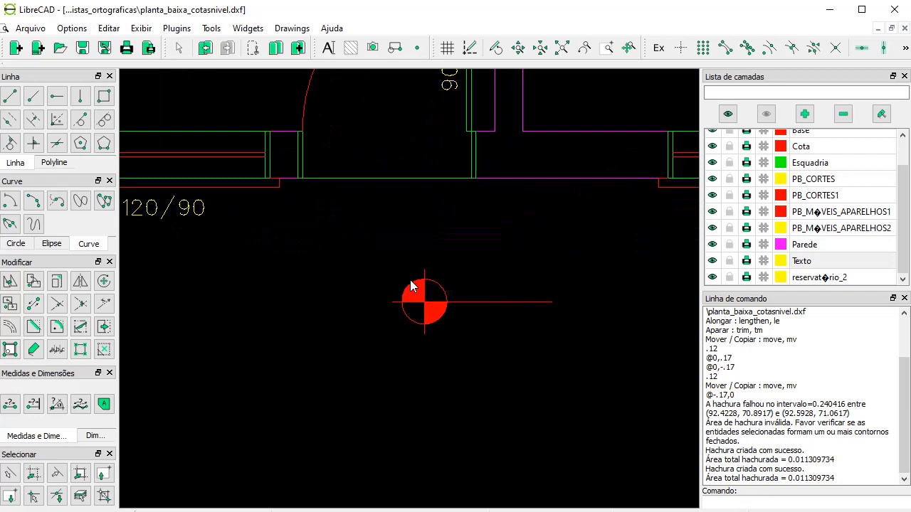
{"action": "scroll", "coordinate": [439, 399], "scroll_direction": "down", "scroll_amount": 4}
{"action": "scroll", "coordinate": [453, 342], "scroll_direction": "up", "scroll_amount": 2}
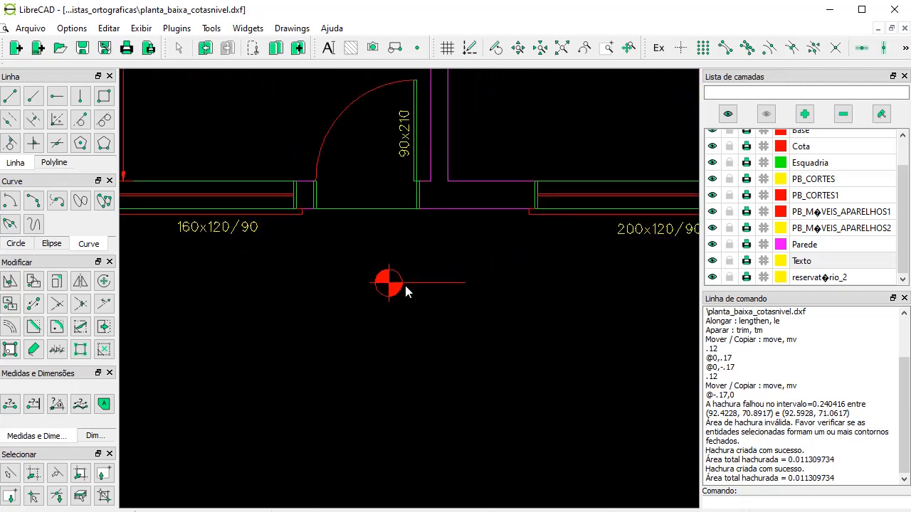
- Copy the level symbol from outside the 90x210 entrance door into the large room beside the 7,95 dimension, keeping the original
{"action": "scroll", "coordinate": [404, 282], "scroll_direction": "down", "scroll_amount": 2}
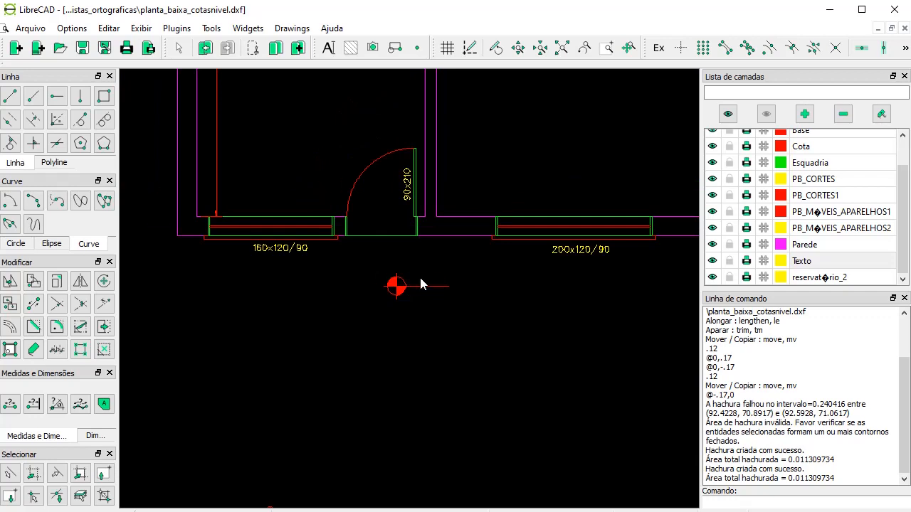
{"action": "scroll", "coordinate": [407, 316], "scroll_direction": "down", "scroll_amount": 7}
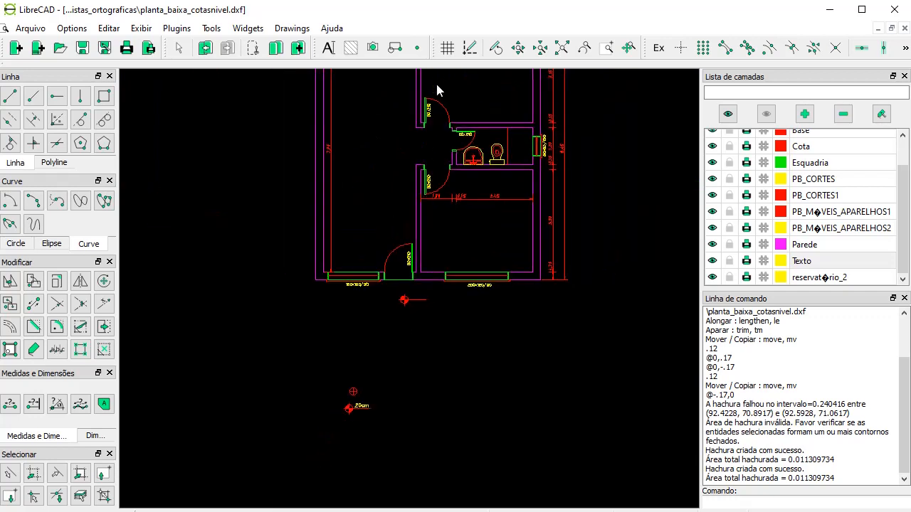
{"action": "scroll", "coordinate": [433, 110], "scroll_direction": "up", "scroll_amount": 5}
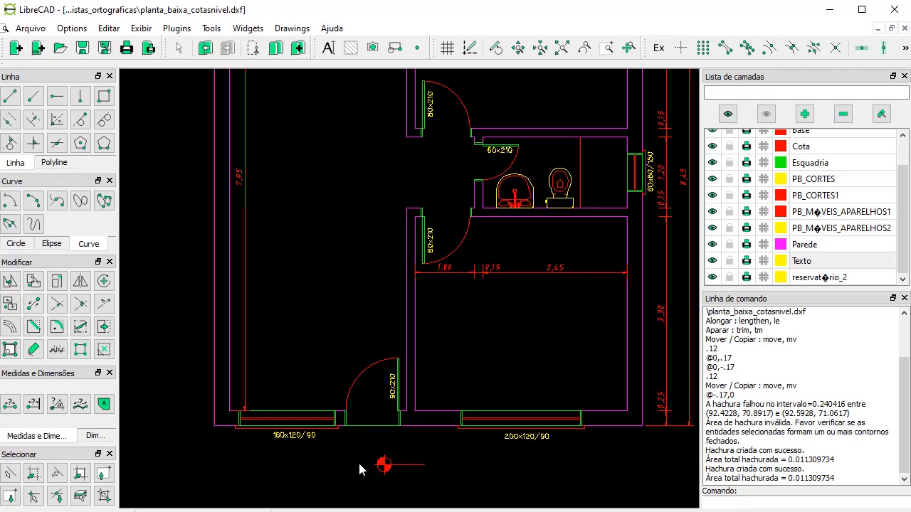
{"action": "mouse_move", "coordinate": [361, 444]}
{"action": "left_mouse_down"}
{"action": "mouse_move", "coordinate": [393, 472]}
{"action": "mouse_move", "coordinate": [441, 491]}
{"action": "left_mouse_up"}
{"action": "left_click", "coordinate": [9, 282]}
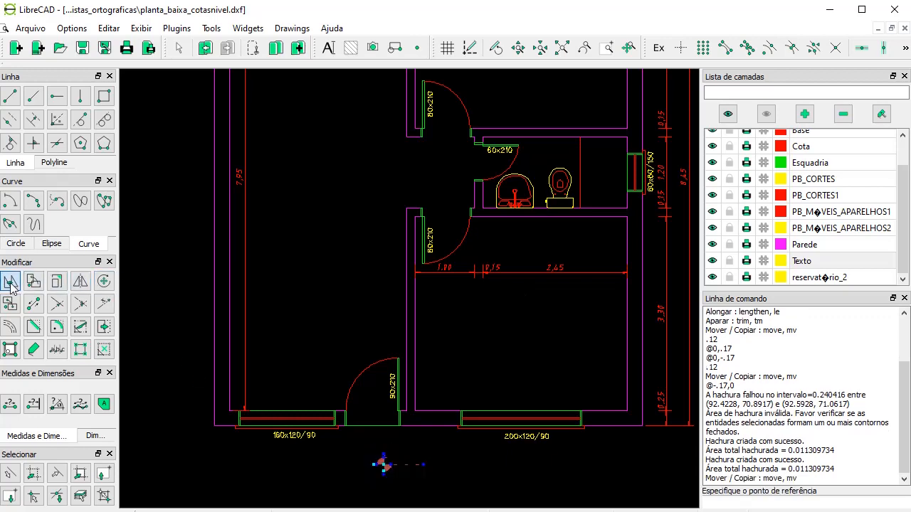
{"action": "left_click", "coordinate": [372, 474]}
{"action": "scroll", "coordinate": [264, 270], "scroll_direction": "down", "scroll_amount": 2}
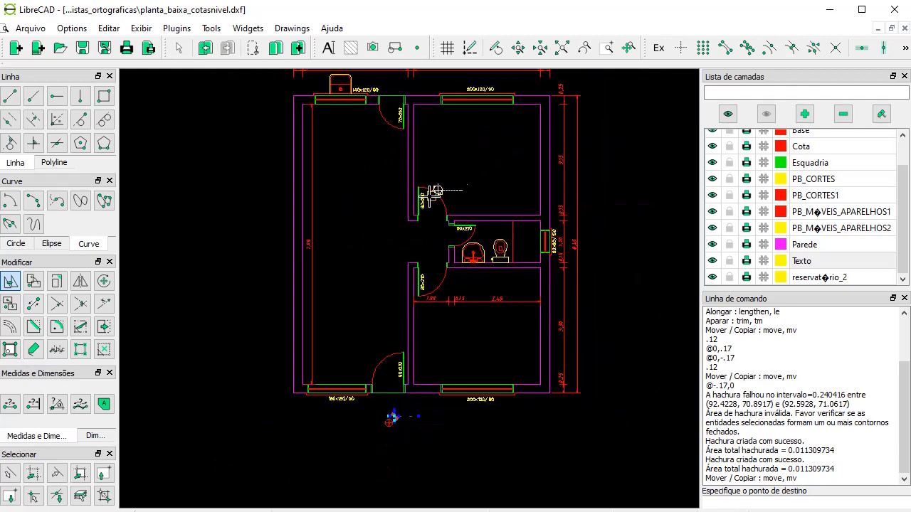
{"action": "scroll", "coordinate": [527, 229], "scroll_direction": "up", "scroll_amount": 2}
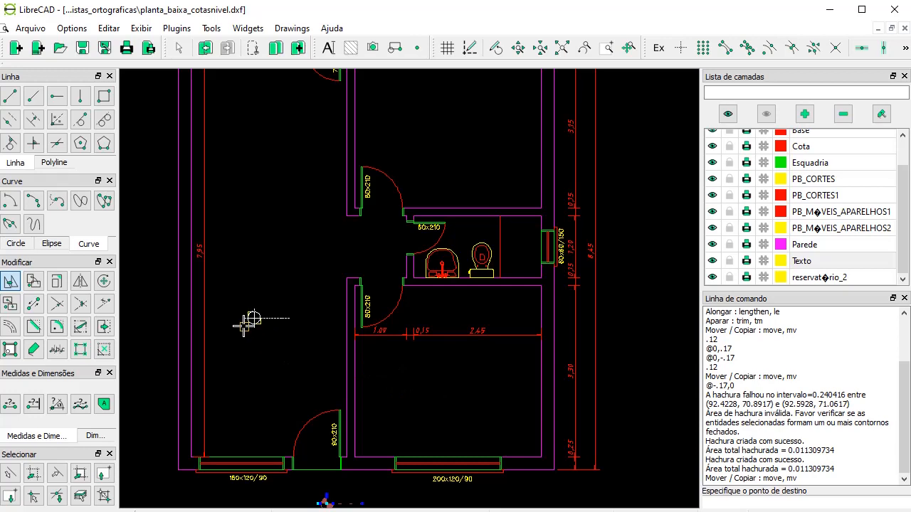
{"action": "left_click", "coordinate": [245, 285]}
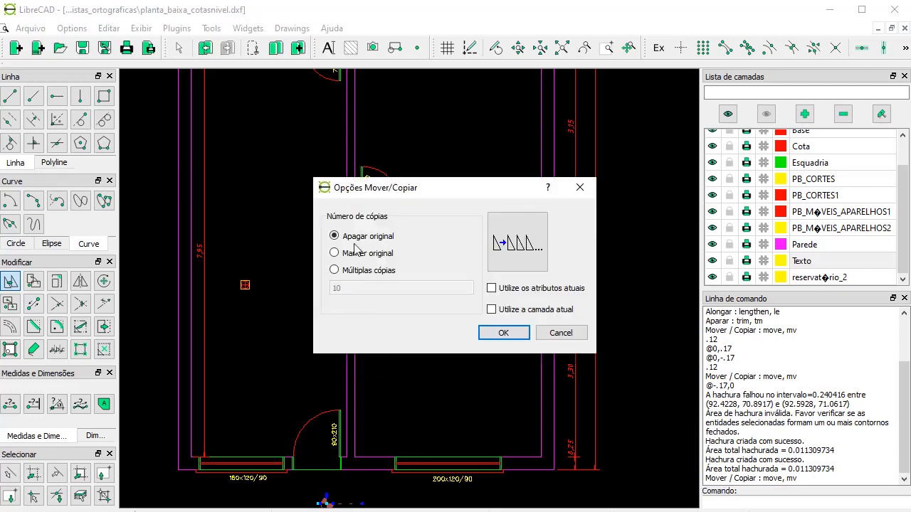
{"action": "left_click", "coordinate": [367, 254]}
{"action": "left_click", "coordinate": [504, 332]}
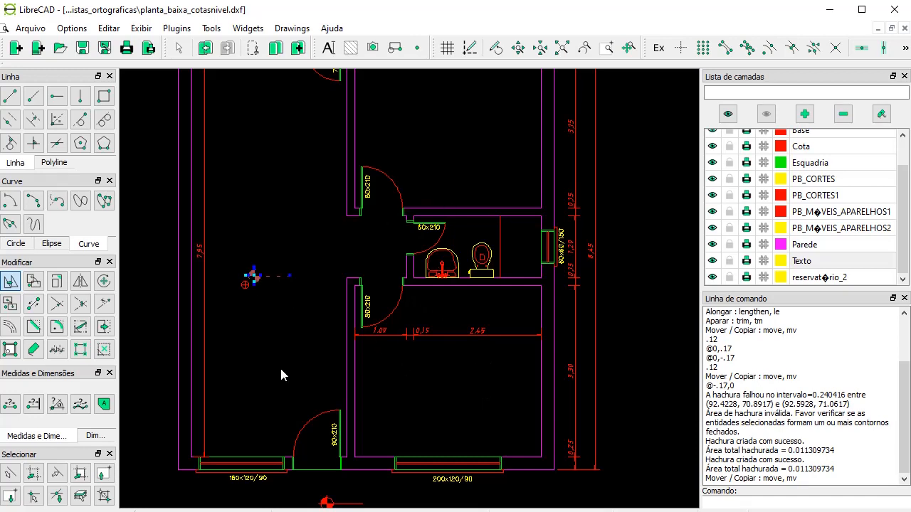
- Copy the large room's level symbol to just outside the 70x210 door, keeping the original
{"action": "scroll", "coordinate": [258, 276], "scroll_direction": "up", "scroll_amount": 1}
{"action": "scroll", "coordinate": [305, 420], "scroll_direction": "down", "scroll_amount": 4}
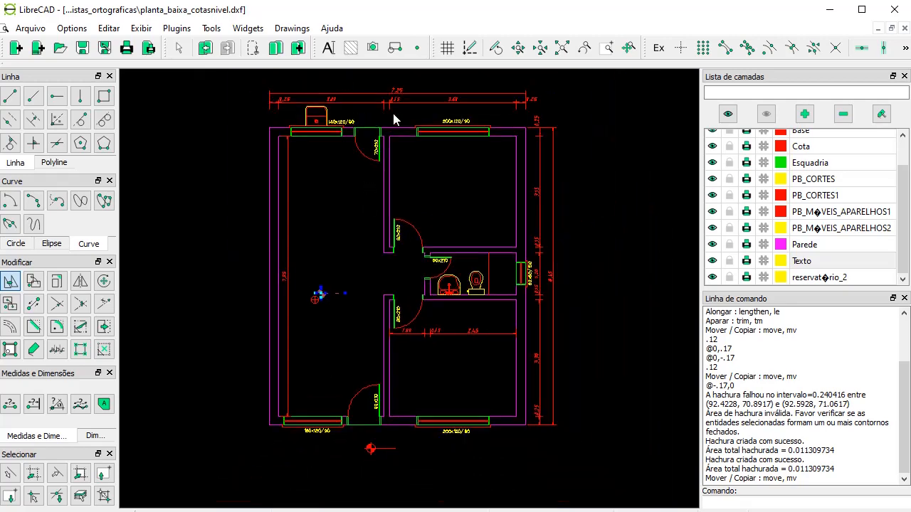
{"action": "scroll", "coordinate": [392, 110], "scroll_direction": "up", "scroll_amount": 2}
{"action": "left_click_drag", "start_coordinate": [284, 332], "coordinate": [345, 365]}
{"action": "left_click", "coordinate": [10, 282]}
{"action": "left_click", "coordinate": [316, 371]}
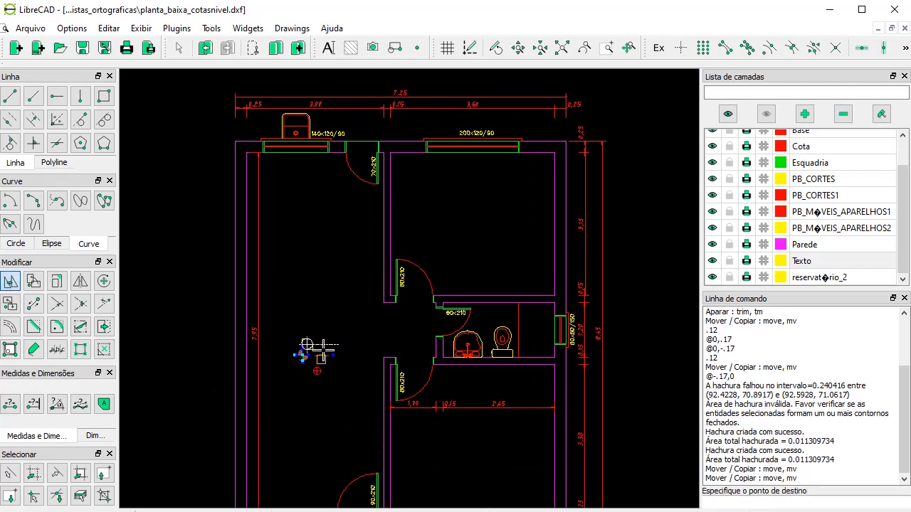
{"action": "left_click", "coordinate": [392, 145]}
{"action": "left_click", "coordinate": [506, 333]}
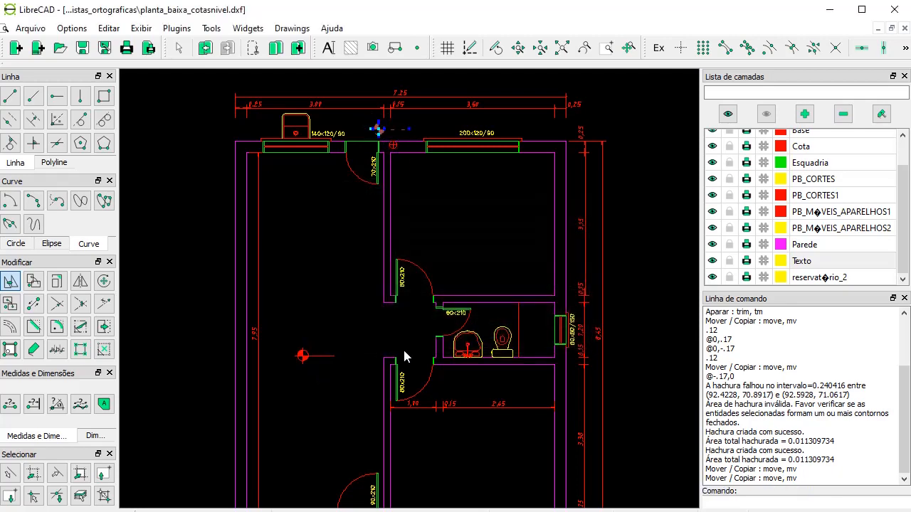
- Make another copy of the level symbol a short distance above the one in the large room, keeping the original
{"action": "left_click_drag", "start_coordinate": [284, 344], "coordinate": [346, 371]}
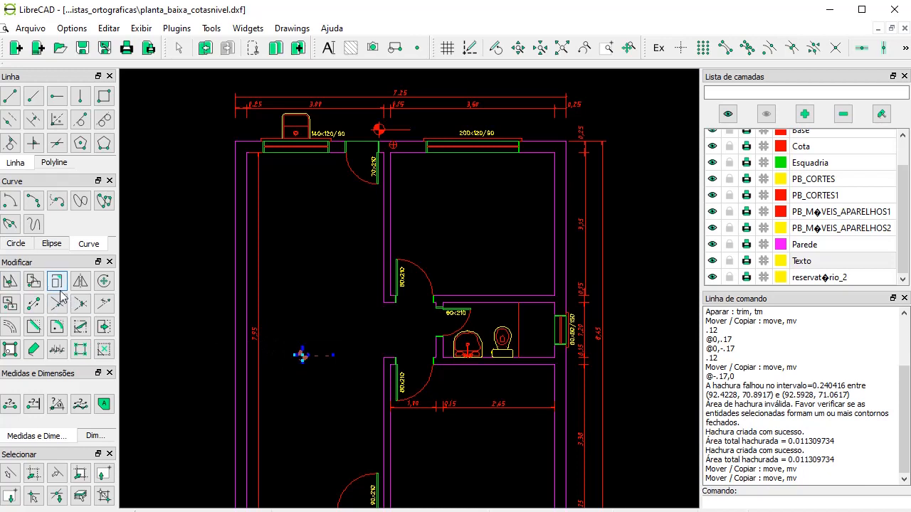
{"action": "left_click", "coordinate": [10, 281]}
{"action": "left_click", "coordinate": [333, 381]}
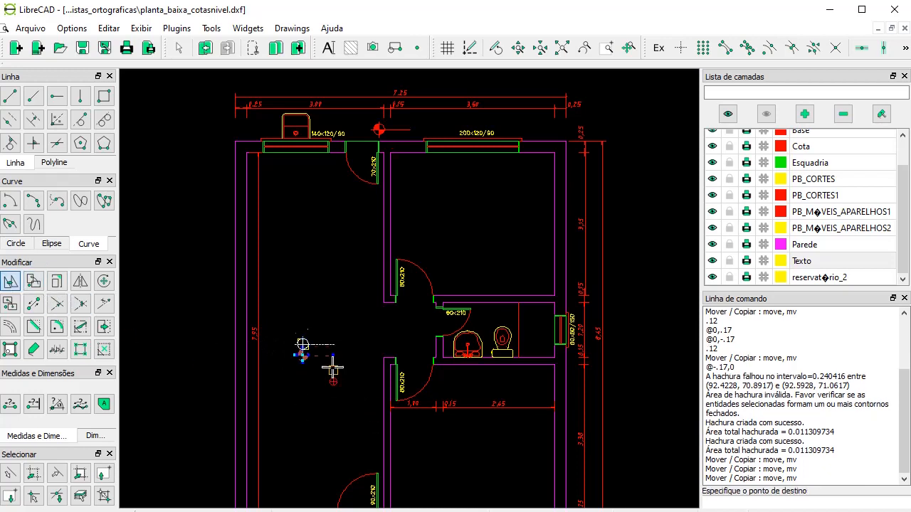
{"action": "left_click", "coordinate": [339, 304]}
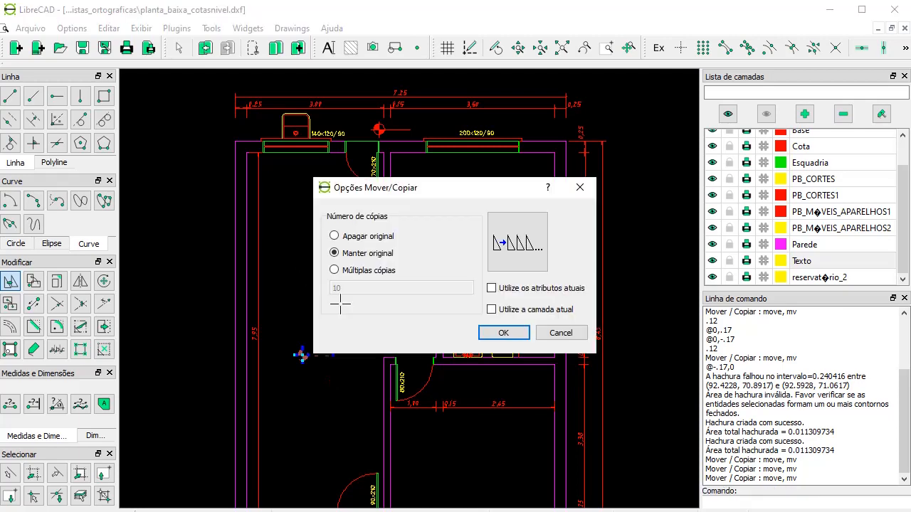
{"action": "left_click", "coordinate": [505, 332]}
{"action": "key", "text": "Escape"}
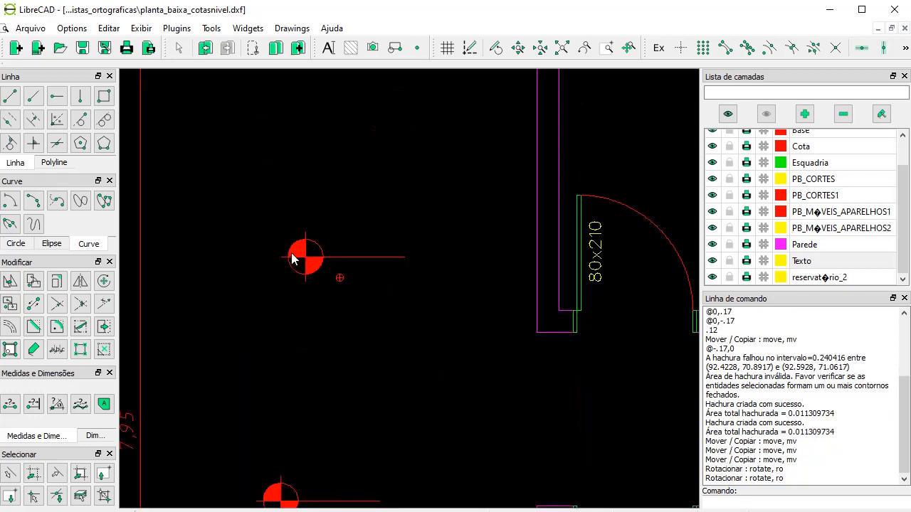
- Rotate the upper level symbol in the large room by 90 degrees, deleting the original
{"action": "left_click_drag", "start_coordinate": [251, 204], "coordinate": [440, 300]}
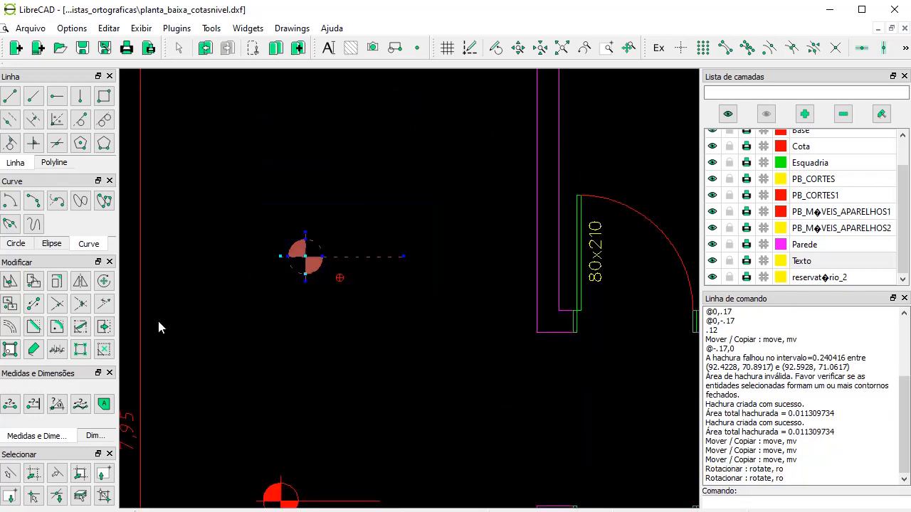
{"action": "left_click", "coordinate": [33, 282]}
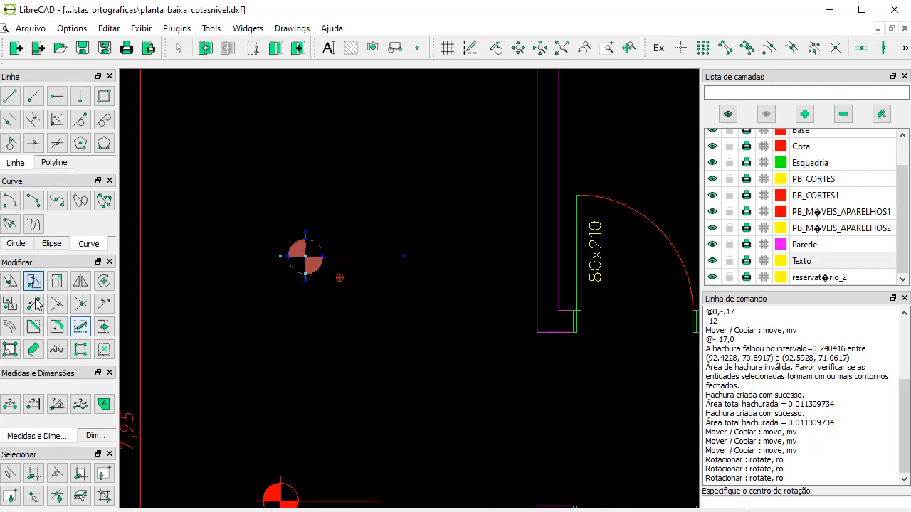
{"action": "left_click", "coordinate": [347, 275]}
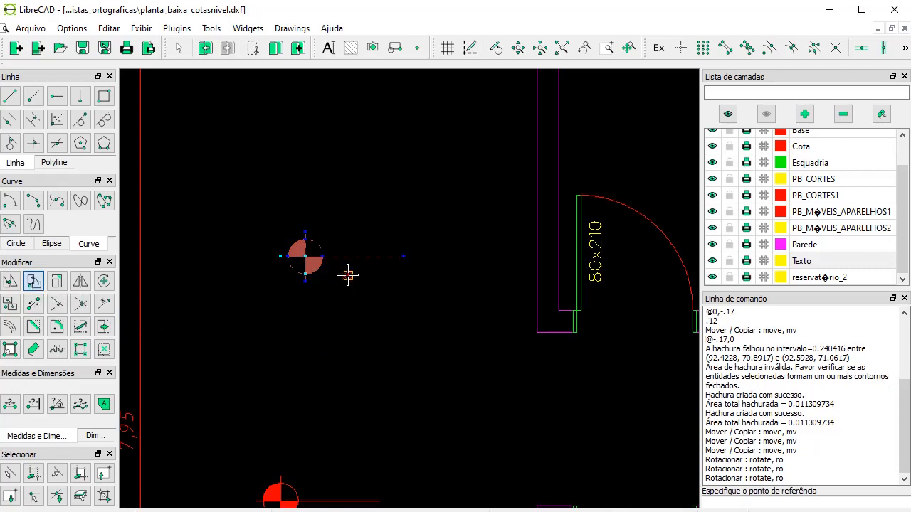
{"action": "left_click", "coordinate": [348, 275]}
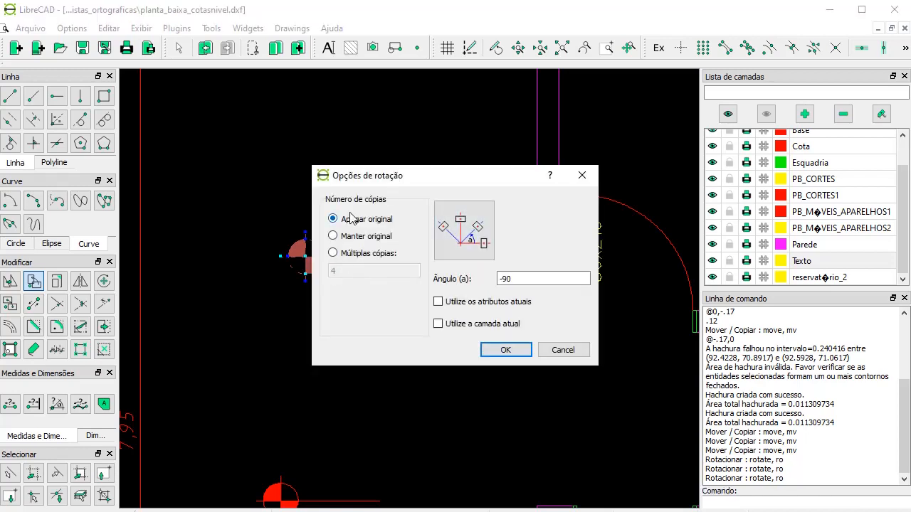
{"action": "left_click", "coordinate": [504, 279]}
{"action": "key", "text": "BackSpace"}
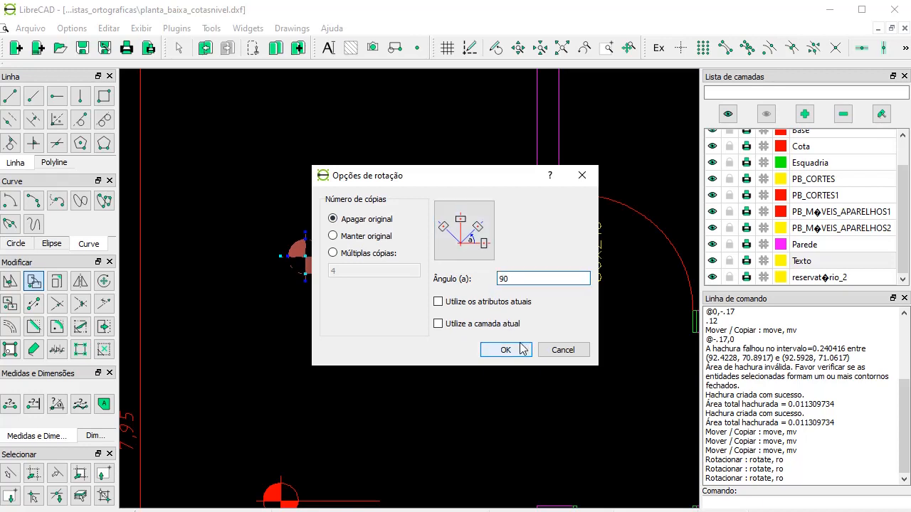
{"action": "key", "text": "Return"}
- Move the rotated level symbol into the bathroom's shower area, beside the 60x60/150 window
{"action": "left_click_drag", "start_coordinate": [309, 194], "coordinate": [356, 309]}
{"action": "scroll", "coordinate": [212, 235], "scroll_direction": "down", "scroll_amount": 5}
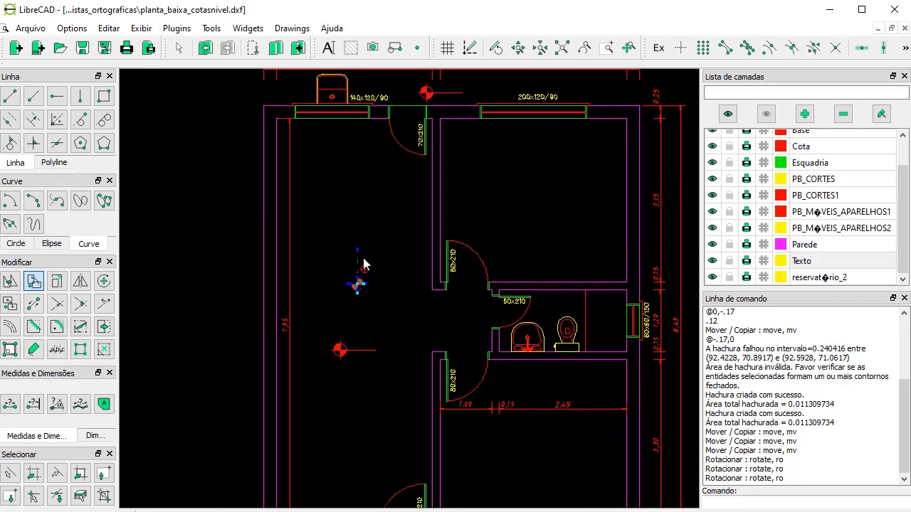
{"action": "scroll", "coordinate": [634, 311], "scroll_direction": "up", "scroll_amount": 4}
{"action": "left_click_drag", "start_coordinate": [611, 304], "coordinate": [589, 301]}
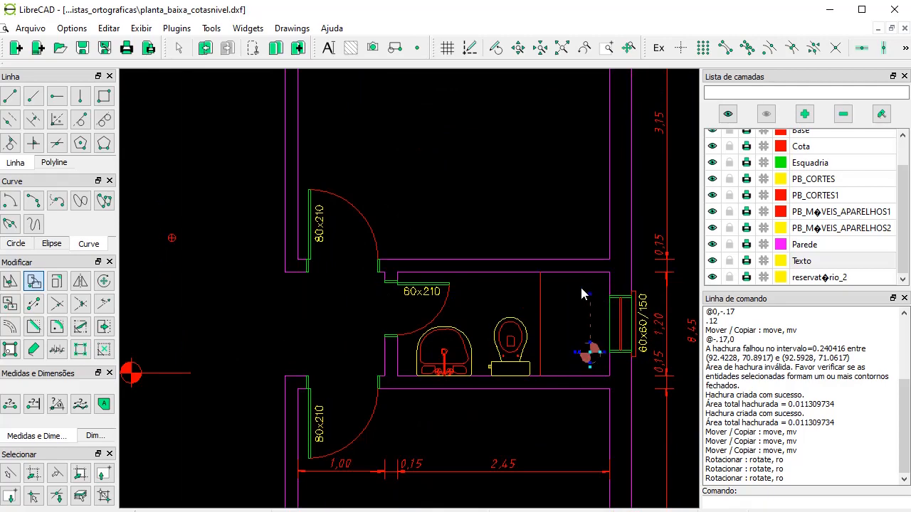
- Move the level symbol outside the 90x210 entrance door closer to the wall and toward the 200x120/90 window
{"action": "scroll", "coordinate": [560, 227], "scroll_direction": "down", "scroll_amount": 5}
{"action": "scroll", "coordinate": [373, 446], "scroll_direction": "up", "scroll_amount": 2}
{"action": "scroll", "coordinate": [396, 419], "scroll_direction": "up", "scroll_amount": 3}
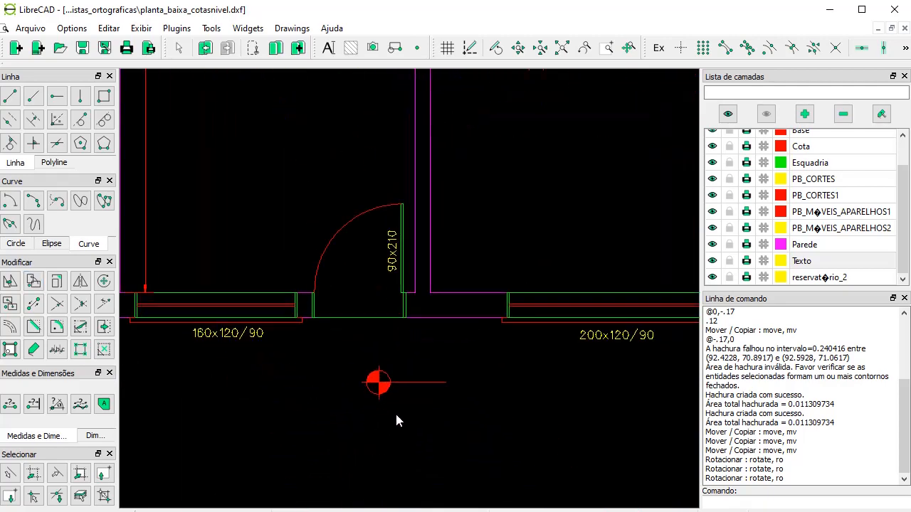
{"action": "mouse_move", "coordinate": [330, 348]}
{"action": "left_mouse_down"}
{"action": "mouse_move", "coordinate": [439, 419]}
{"action": "mouse_move", "coordinate": [468, 427]}
{"action": "left_mouse_up"}
{"action": "left_click_drag", "start_coordinate": [414, 398], "coordinate": [475, 360]}
{"action": "key", "text": "Escape"}
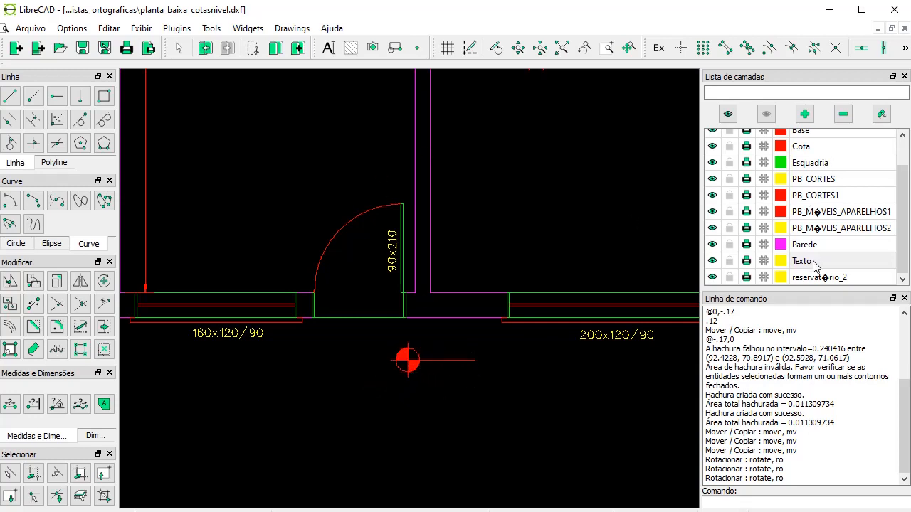
- Place the multi-line text 00cm above the horizontal line of the level symbol outside the entrance door
{"action": "left_click", "coordinate": [320, 48]}
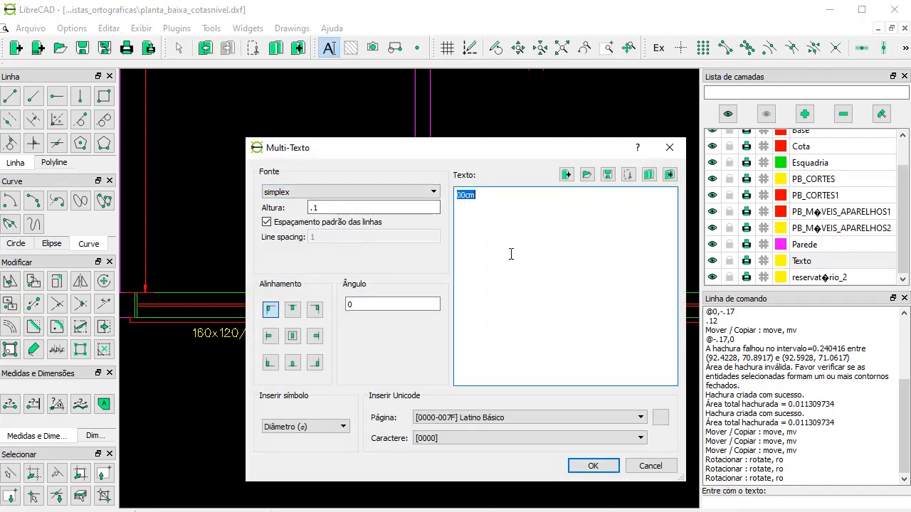
{"action": "left_click", "coordinate": [592, 466]}
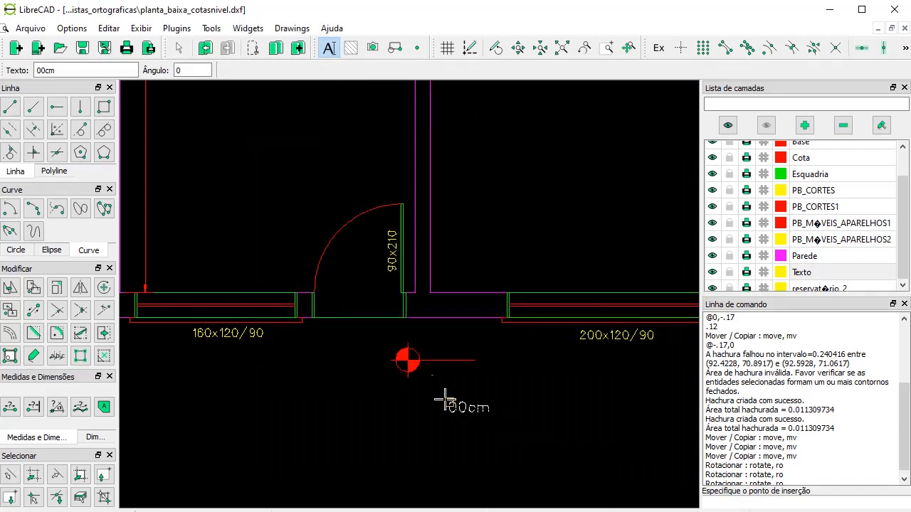
{"action": "left_click", "coordinate": [424, 347]}
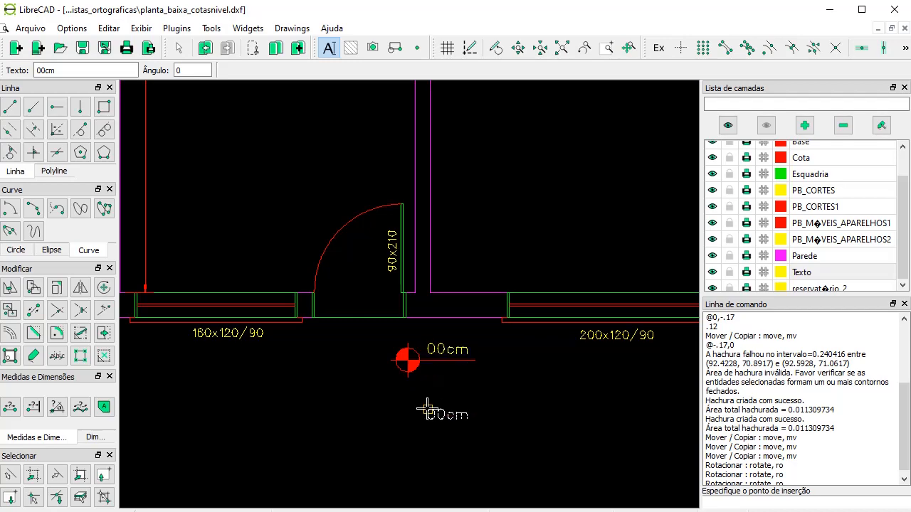
- Create the multi-line text 20cm and place it above the horizontal line of the large room's level symbol
{"action": "scroll", "coordinate": [427, 413], "scroll_direction": "down", "scroll_amount": 5}
{"action": "scroll", "coordinate": [387, 204], "scroll_direction": "up", "scroll_amount": 6}
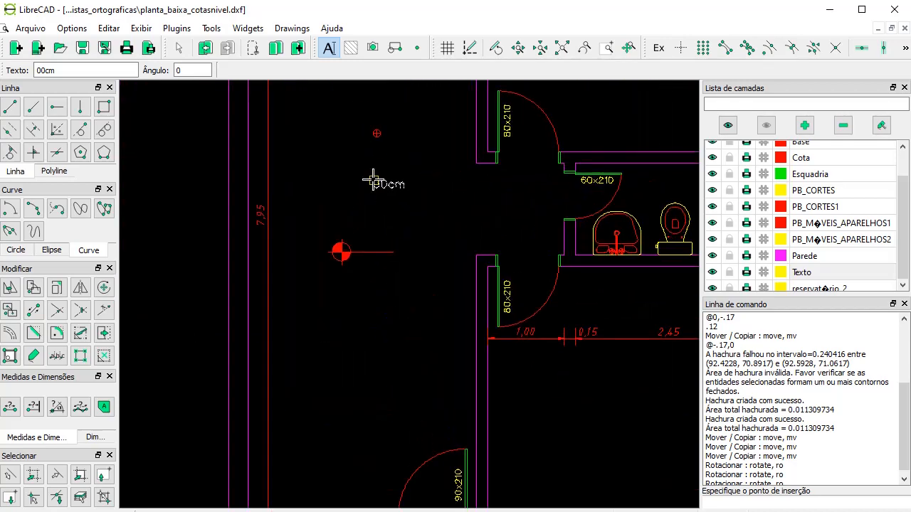
{"action": "key", "text": "Escape"}
{"action": "left_click", "coordinate": [328, 48]}
{"action": "left_click", "coordinate": [460, 196]}
{"action": "type", "text": "200cm"}
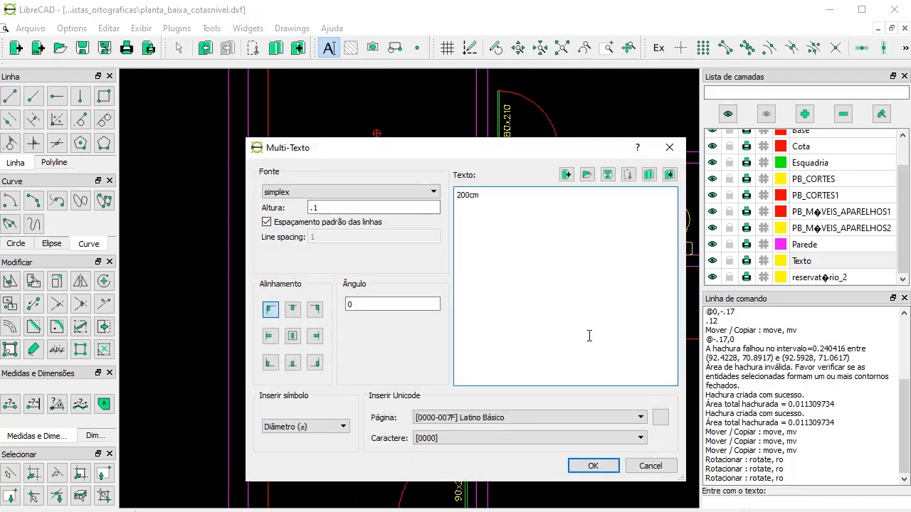
{"action": "key", "text": "Delete"}
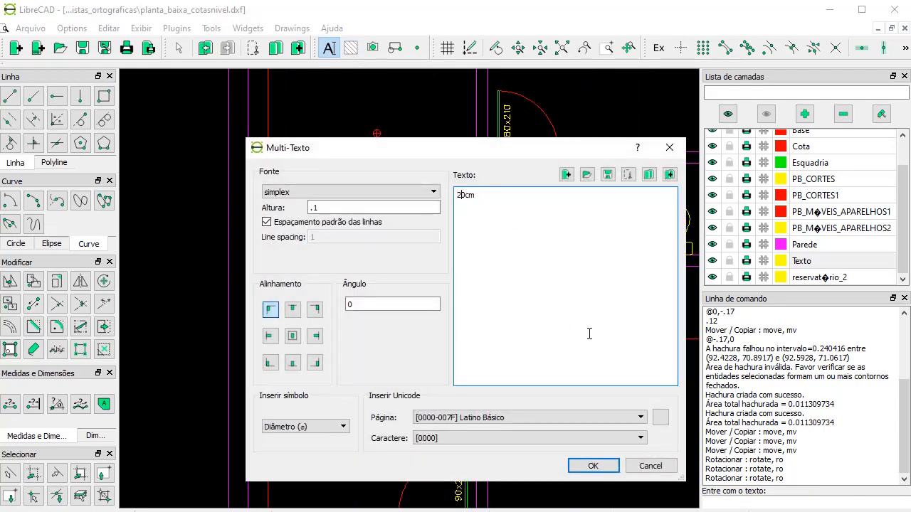
{"action": "left_click", "coordinate": [591, 466]}
{"action": "scroll", "coordinate": [367, 249], "scroll_direction": "up", "scroll_amount": 3}
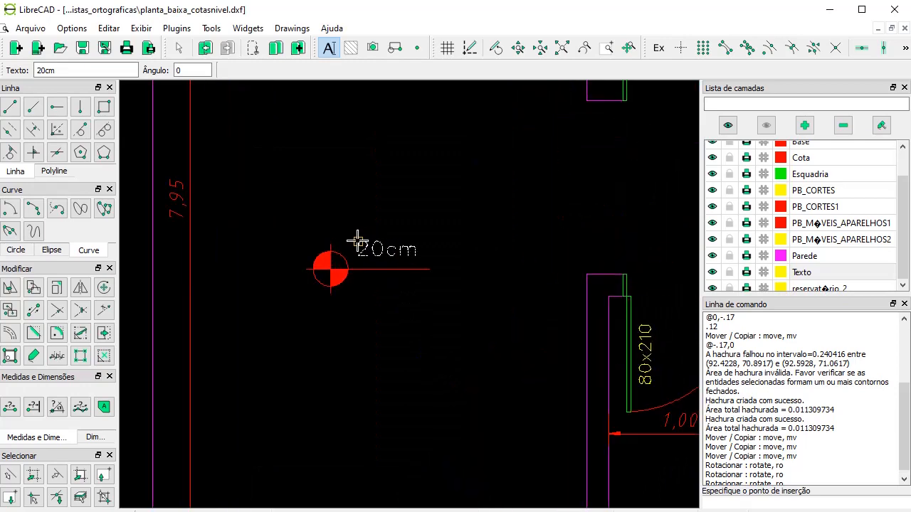
{"action": "left_click", "coordinate": [361, 246]}
- Create the multi-line text 10cm and place it above the line of the level symbol outside the 70x210 door
{"action": "scroll", "coordinate": [370, 413], "scroll_direction": "down", "scroll_amount": 6}
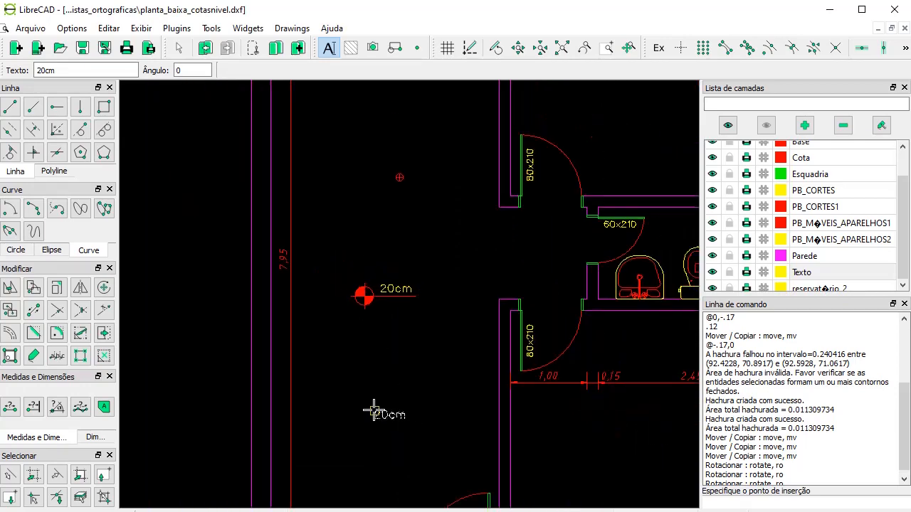
{"action": "scroll", "coordinate": [463, 177], "scroll_direction": "up", "scroll_amount": 8}
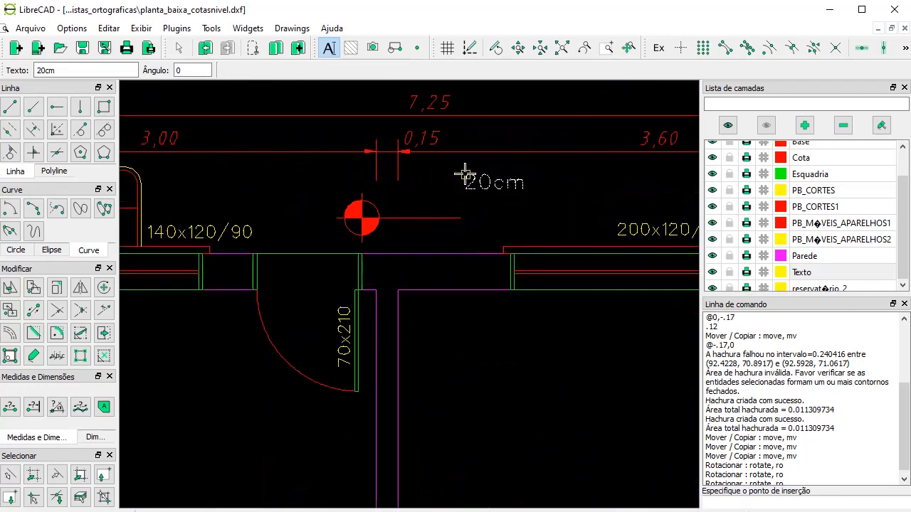
{"action": "key", "text": "Escape"}
{"action": "left_click", "coordinate": [328, 47]}
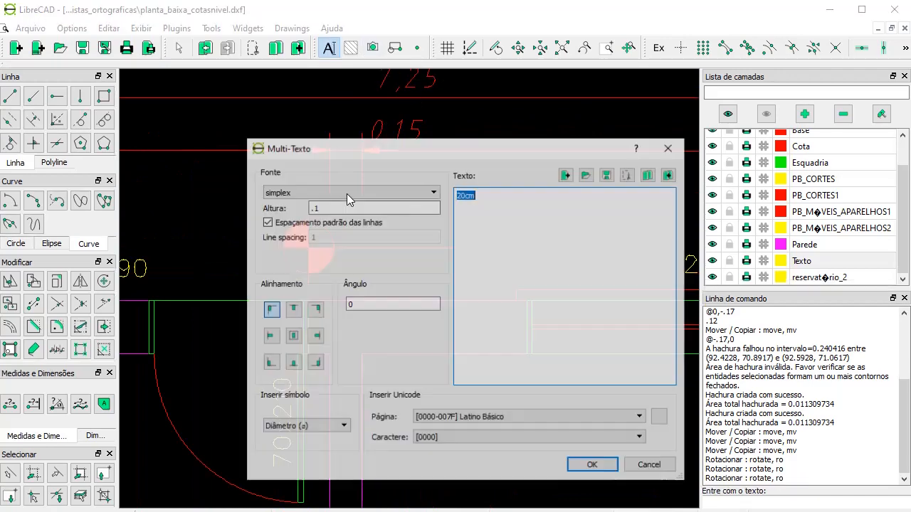
{"action": "left_click", "coordinate": [461, 193]}
{"action": "key", "text": "BackSpace"}
{"action": "type", "text": "1"}
{"action": "left_click", "coordinate": [587, 466]}
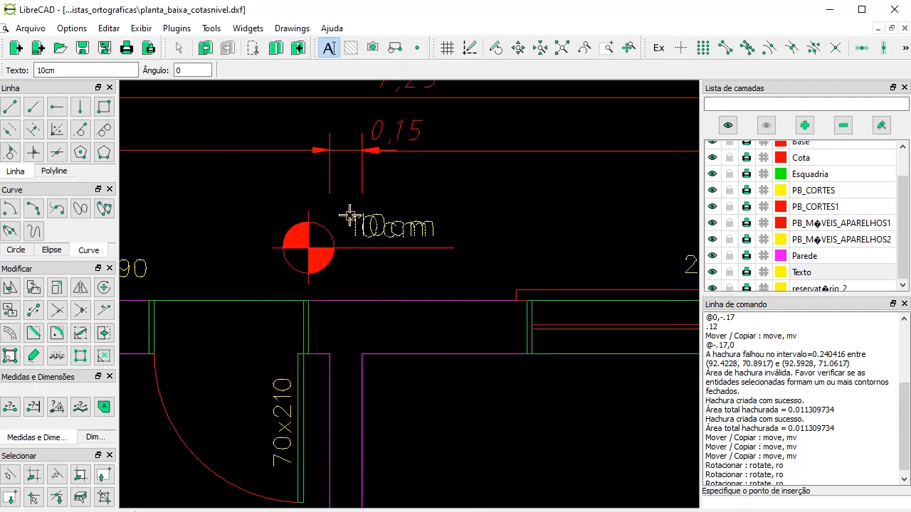
- Create the multi-line text 15cm at an angle of 90 degrees for the bathroom's level symbol
{"action": "scroll", "coordinate": [271, 176], "scroll_direction": "down", "scroll_amount": 5}
{"action": "scroll", "coordinate": [271, 177], "scroll_direction": "down", "scroll_amount": 1}
{"action": "scroll", "coordinate": [521, 464], "scroll_direction": "up", "scroll_amount": 4}
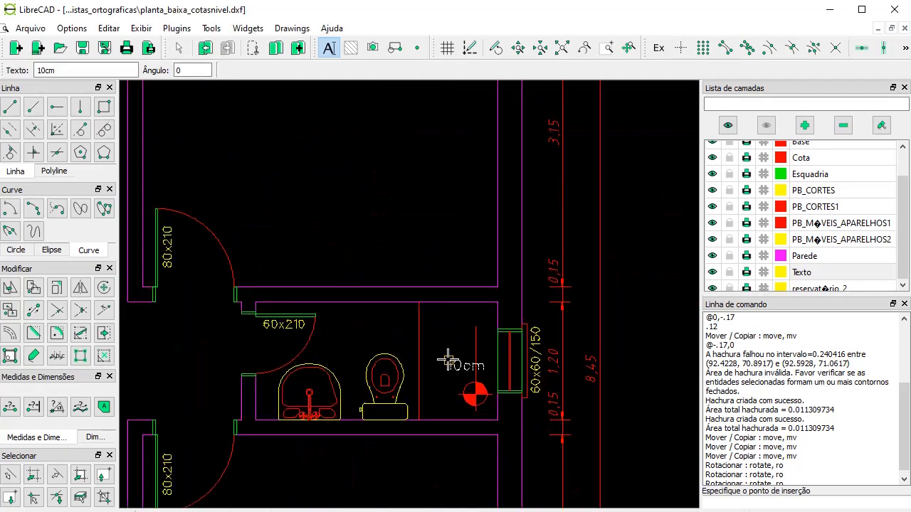
{"action": "right_click", "coordinate": [407, 107]}
{"action": "left_click", "coordinate": [328, 47]}
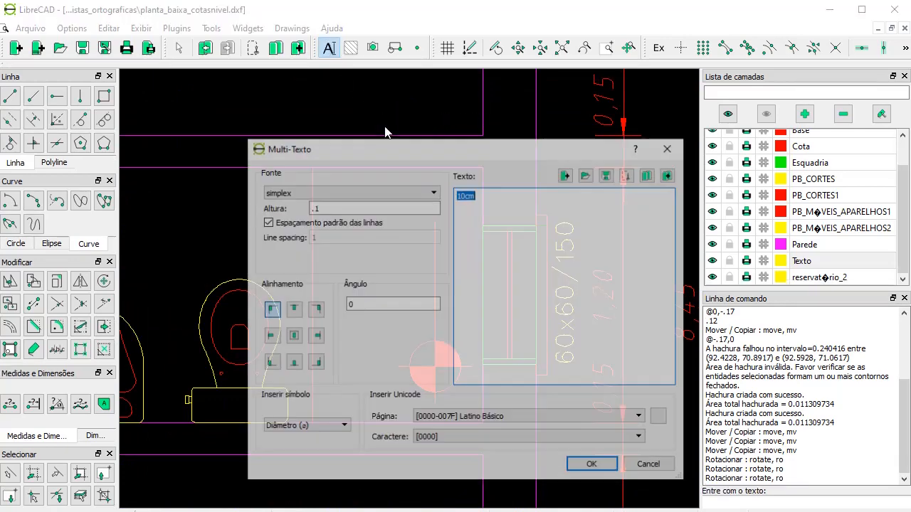
{"action": "key", "text": "BackSpace"}
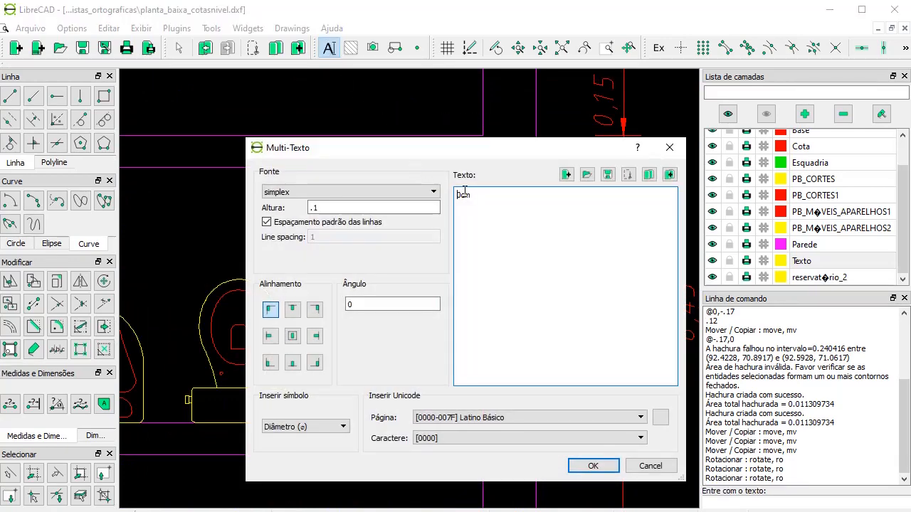
{"action": "key", "text": "Delete"}
{"action": "type", "text": "15"}
{"action": "double_click", "coordinate": [349, 304]}
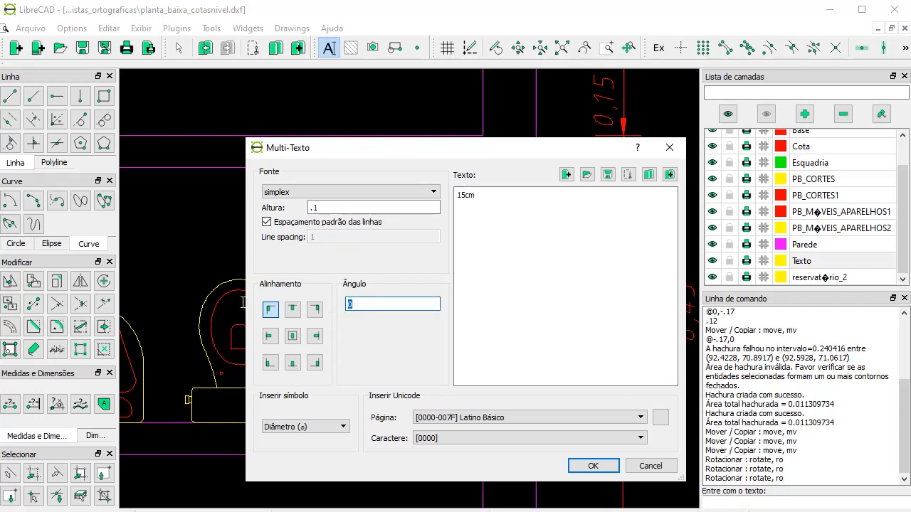
{"action": "type", "text": "90"}
{"action": "left_click", "coordinate": [598, 466]}
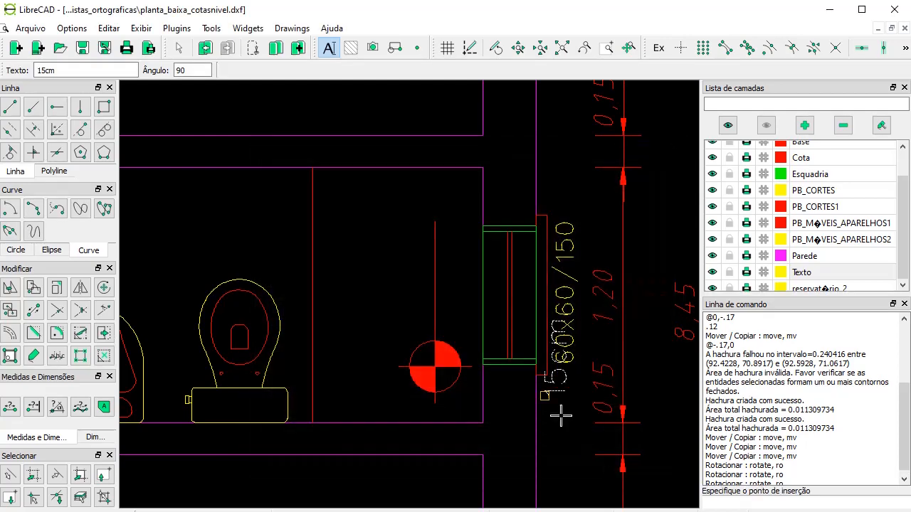
- Place the rotated 15cm text just left of the vertical line of the bathroom's level symbol
{"action": "left_click", "coordinate": [403, 321]}
{"action": "scroll", "coordinate": [427, 269], "scroll_direction": "down", "scroll_amount": 1}
{"action": "scroll", "coordinate": [451, 227], "scroll_direction": "down", "scroll_amount": 7}
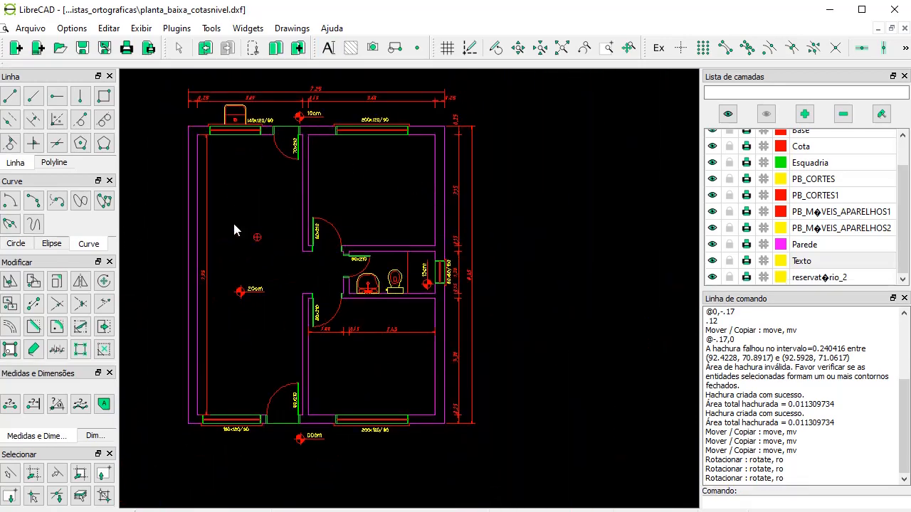
{"action": "scroll", "coordinate": [232, 221], "scroll_direction": "up", "scroll_amount": 1}
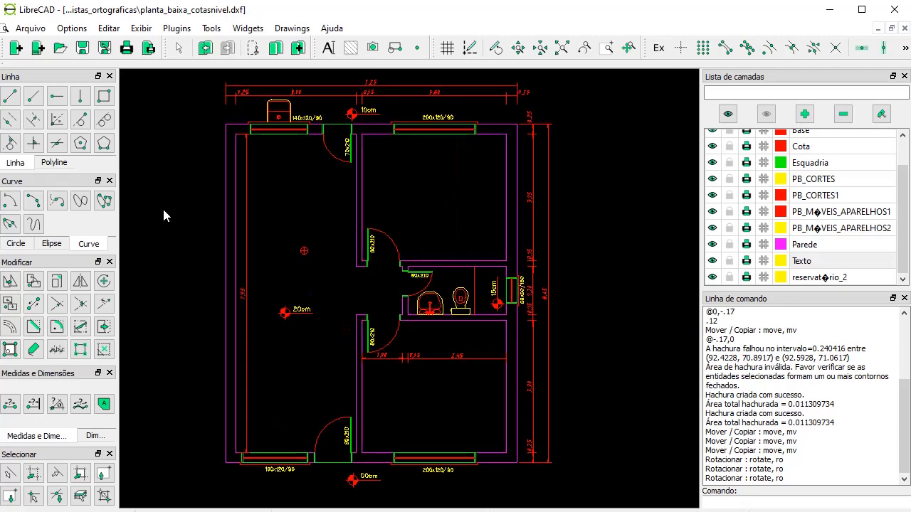